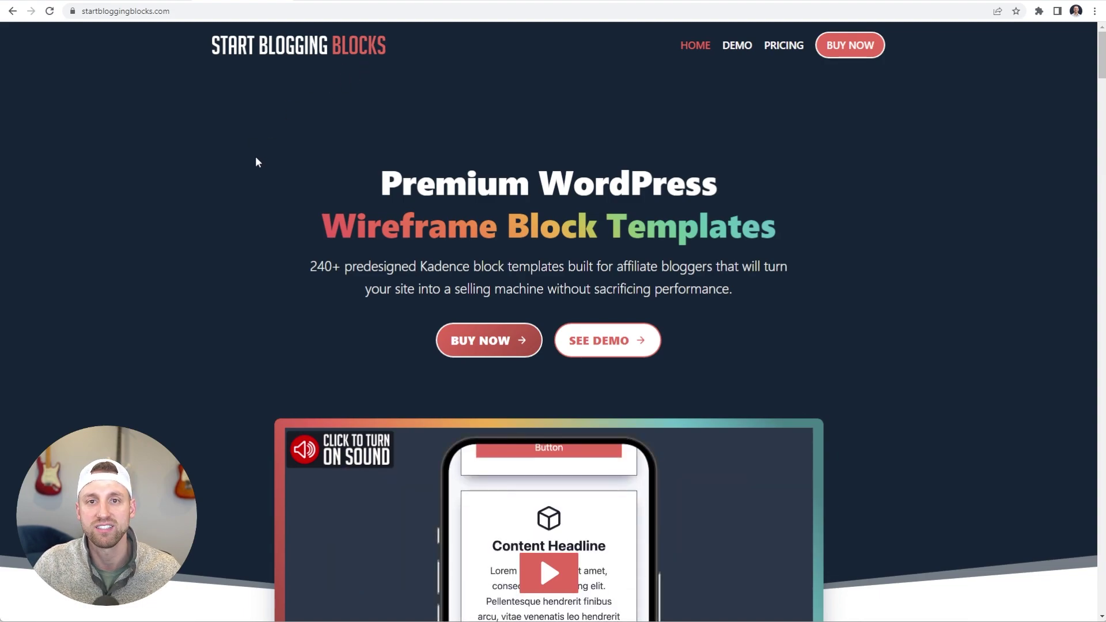
Look over the Start Blogging Blocks home page down to the free sign-up form.
scroll(150, 225, "down", 15)
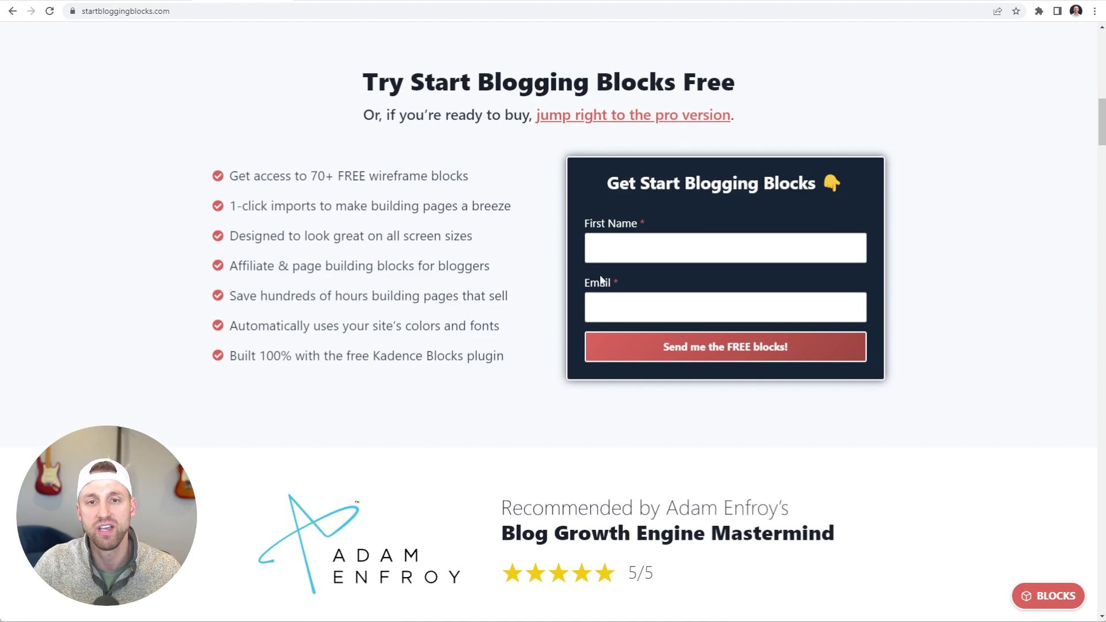
scroll(270, 255, "up", 15)
scroll(266, 248, "up", 1)
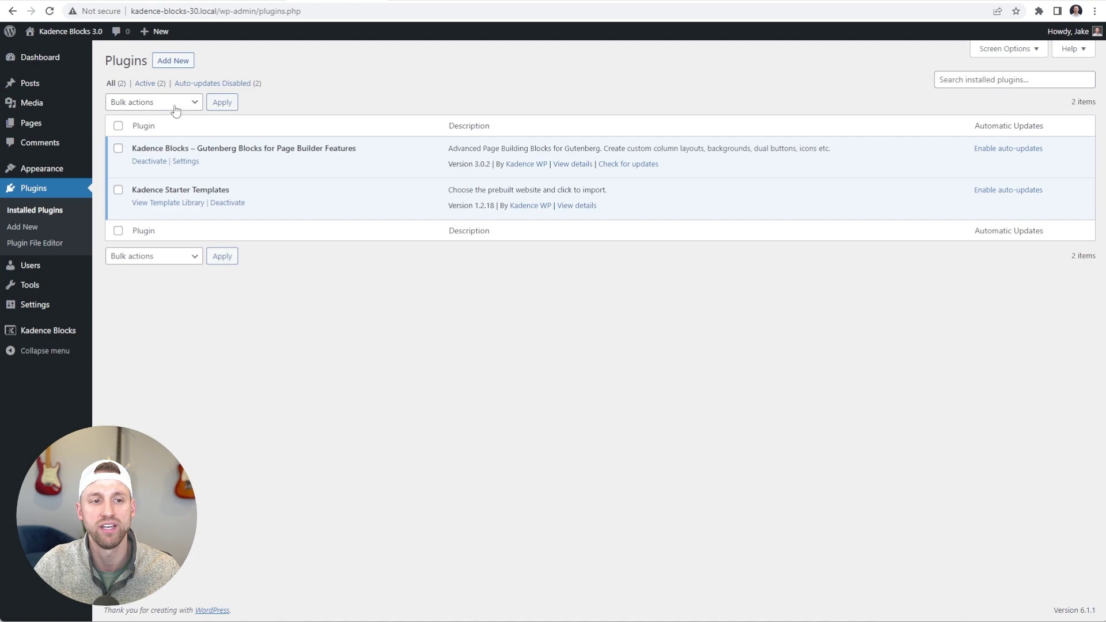
Search the WordPress plugin directory for "kadence blocks".
left_click(172, 63)
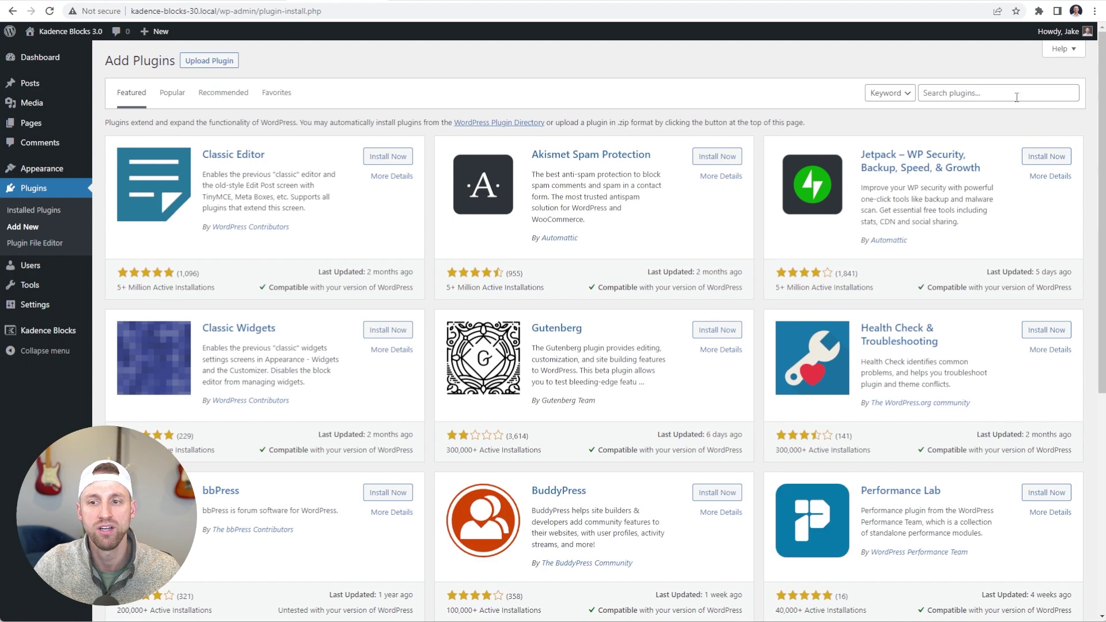
left_click(979, 94)
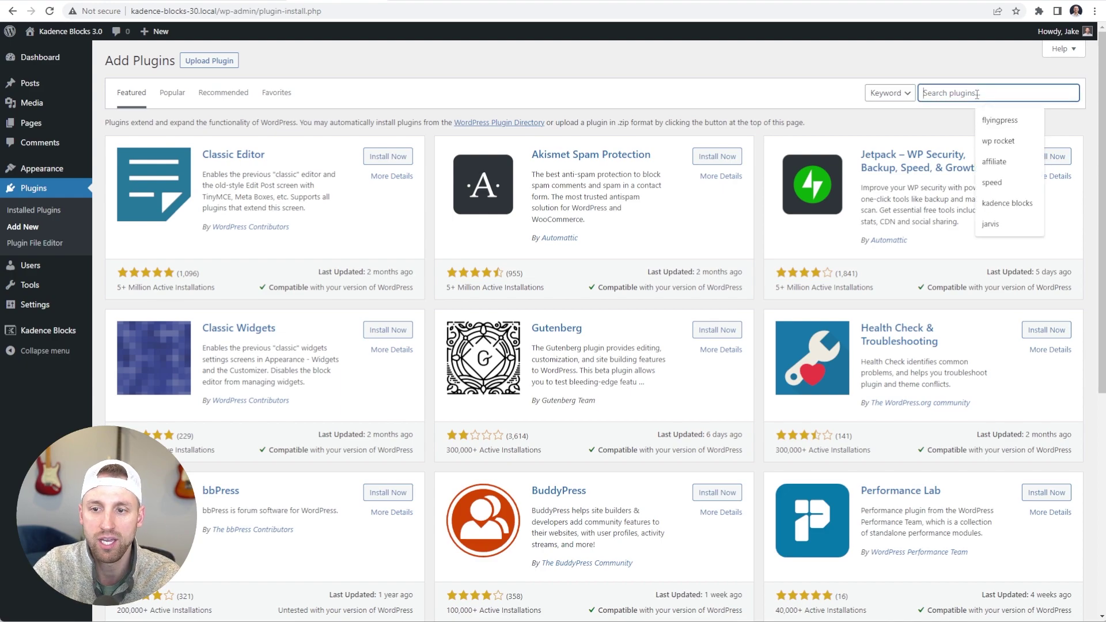
type("kadence blocks")
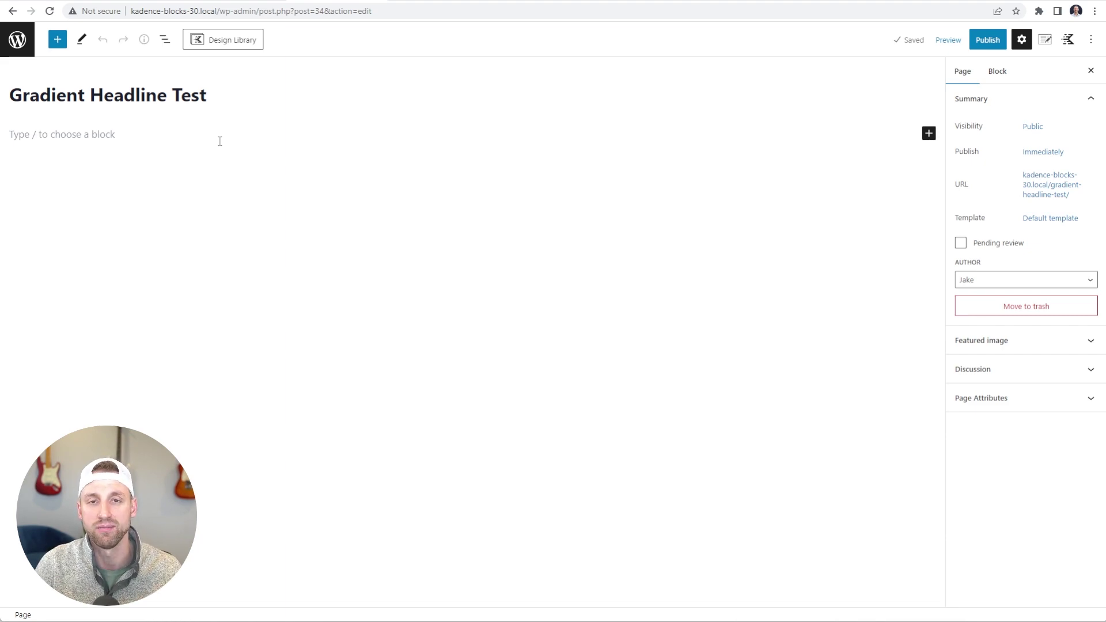
Insert the "Hero 4B Gradient (Dark)" template from the design library's Hero category into the empty Gradient Headline Test page.
left_click(220, 141)
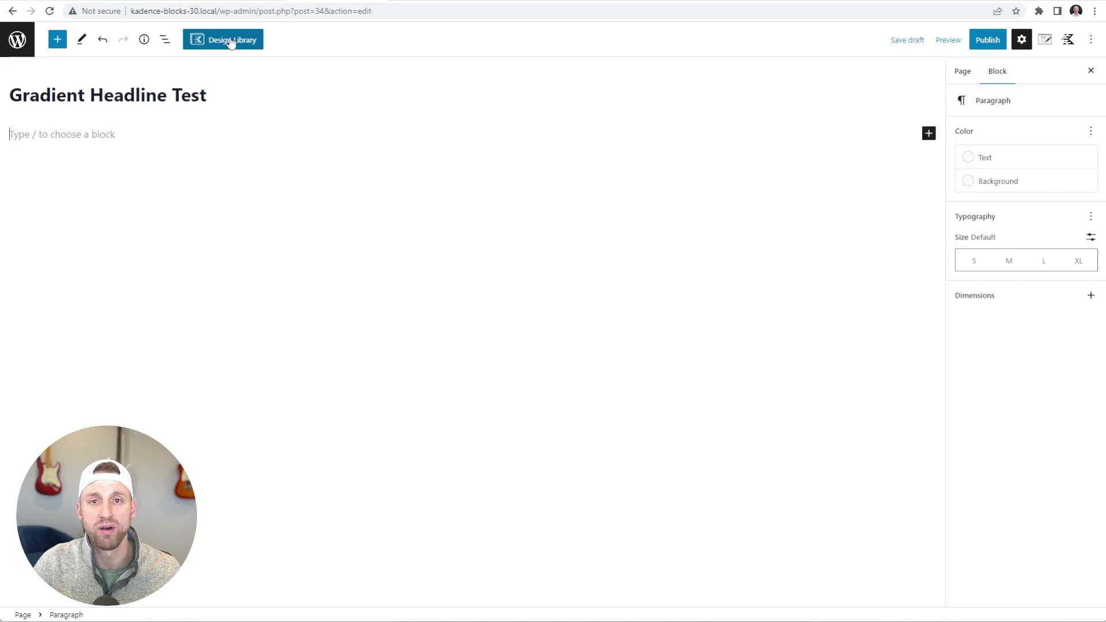
left_click(231, 42)
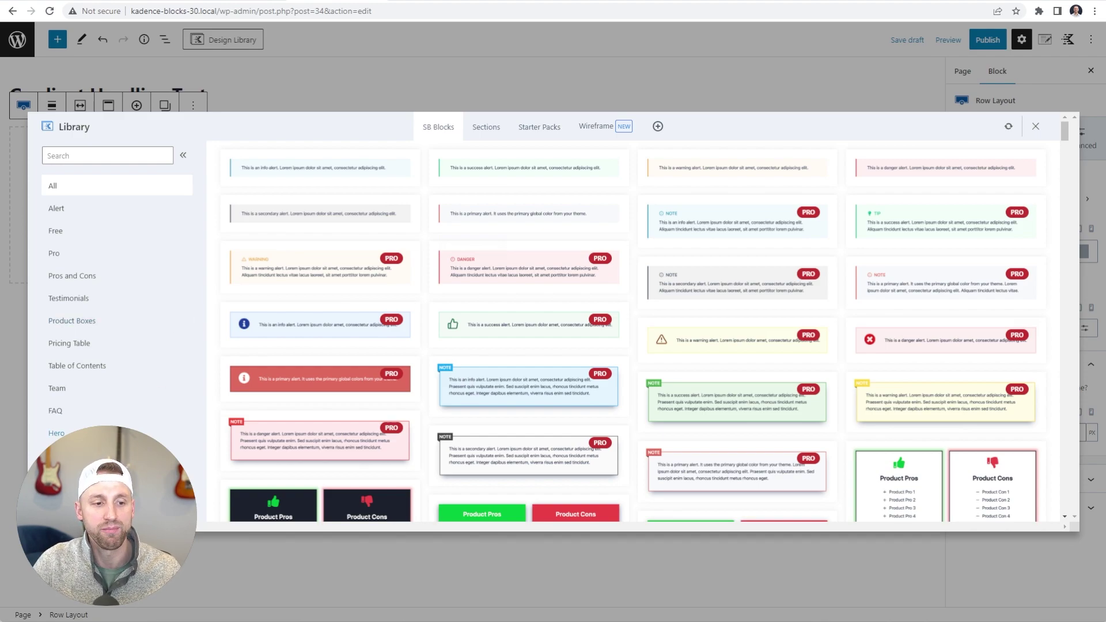
left_click(56, 433)
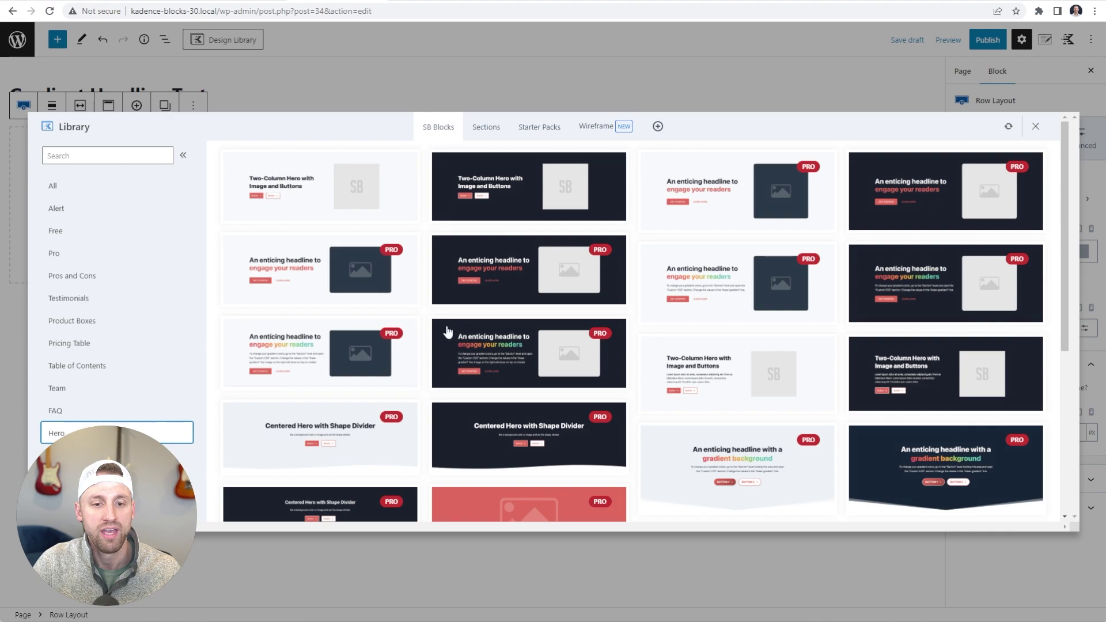
scroll(500, 231, "down", 4)
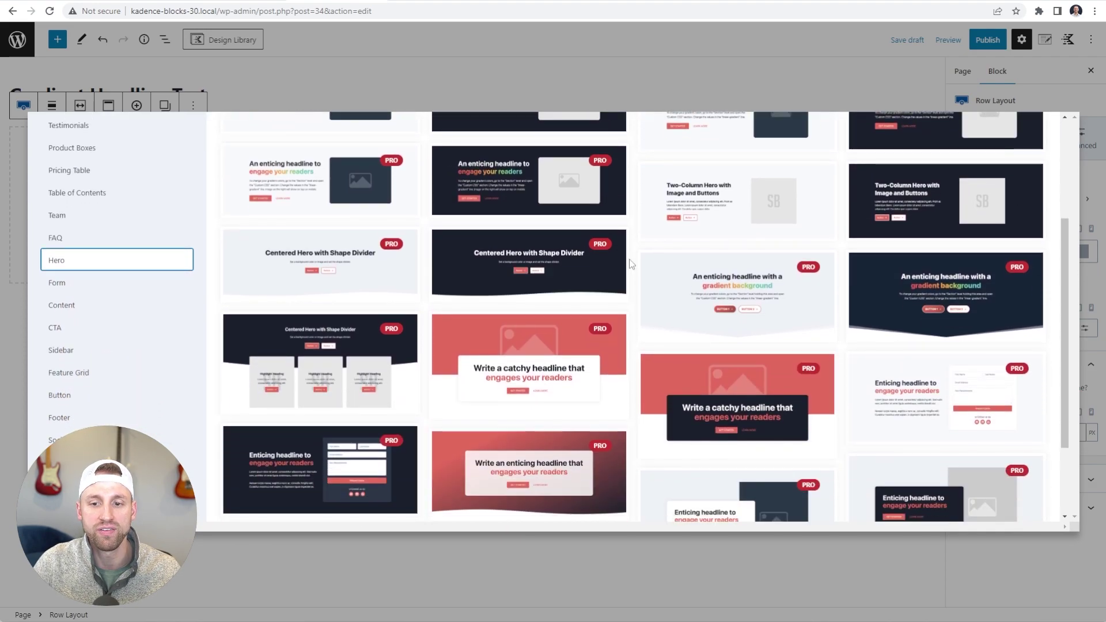
scroll(570, 256, "up", 3)
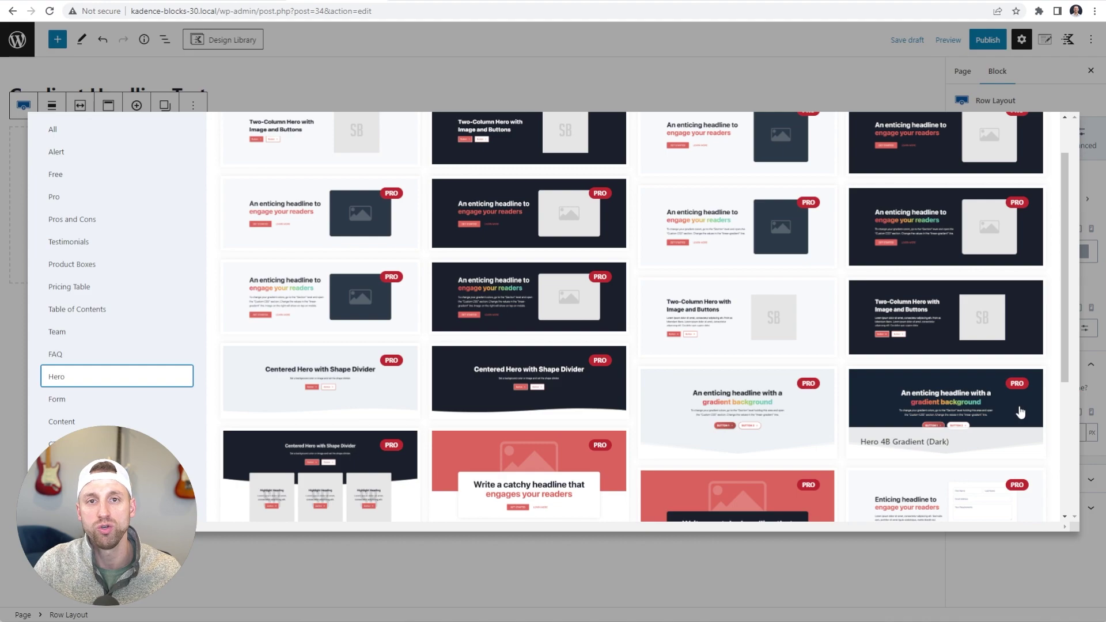
left_click(1019, 412)
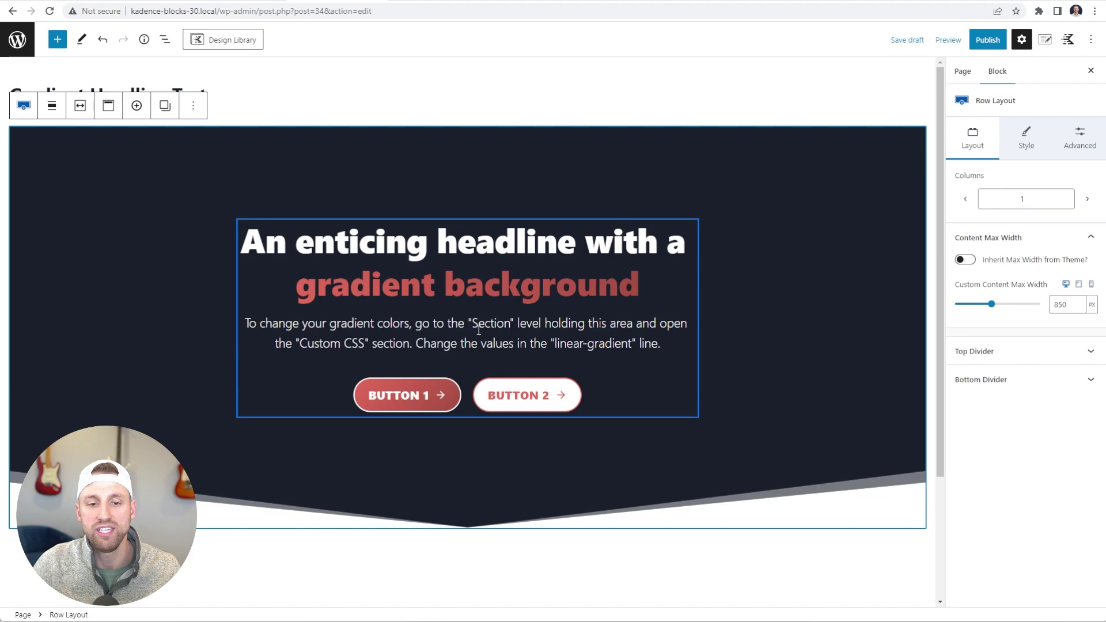
Select the Section block that holds the hero headline and expand its Custom CSS settings.
left_click(272, 299)
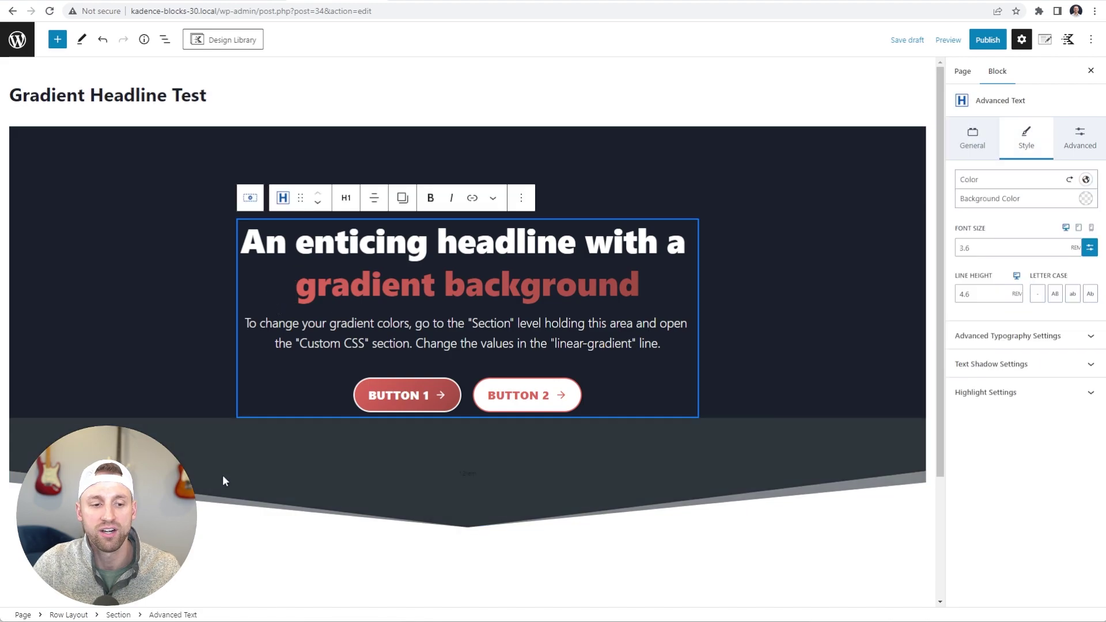
left_click(164, 46)
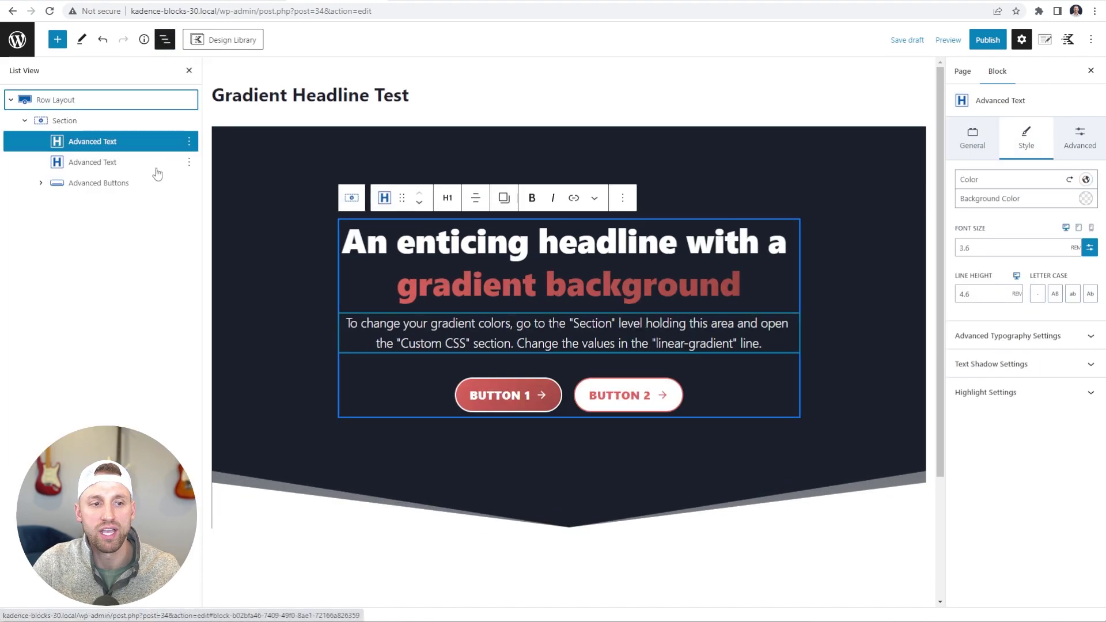
left_click(98, 122)
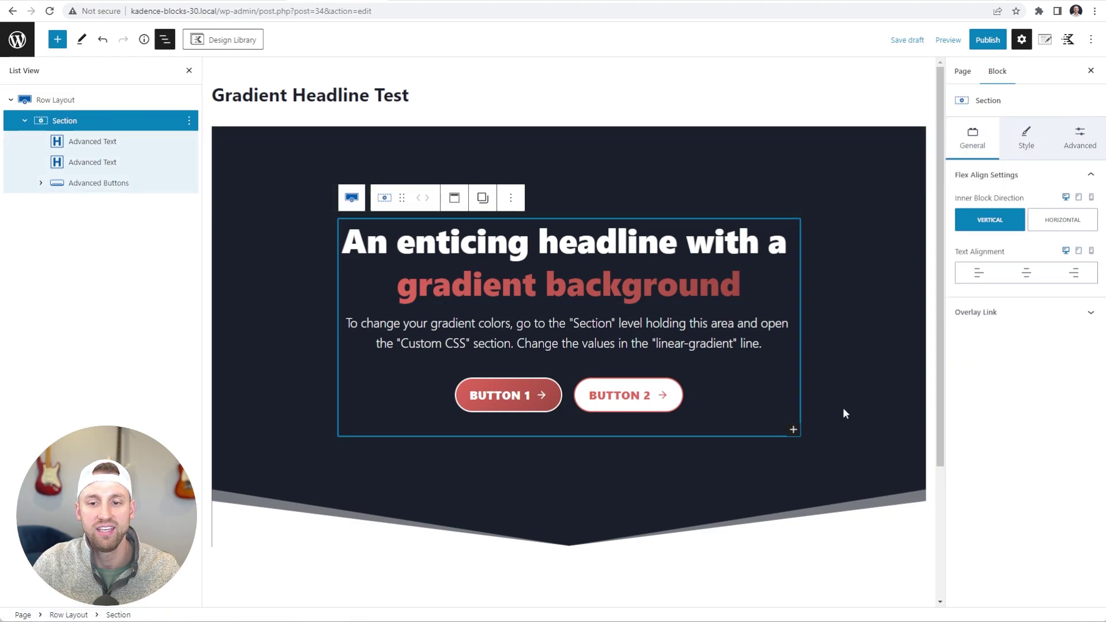
left_click(1074, 140)
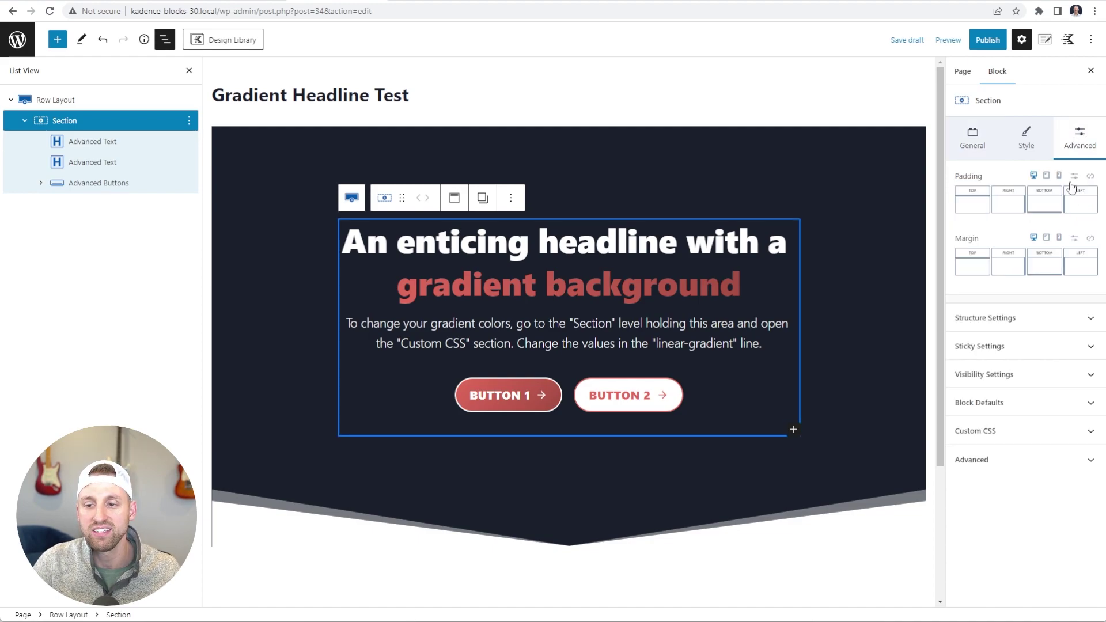
left_click(1026, 438)
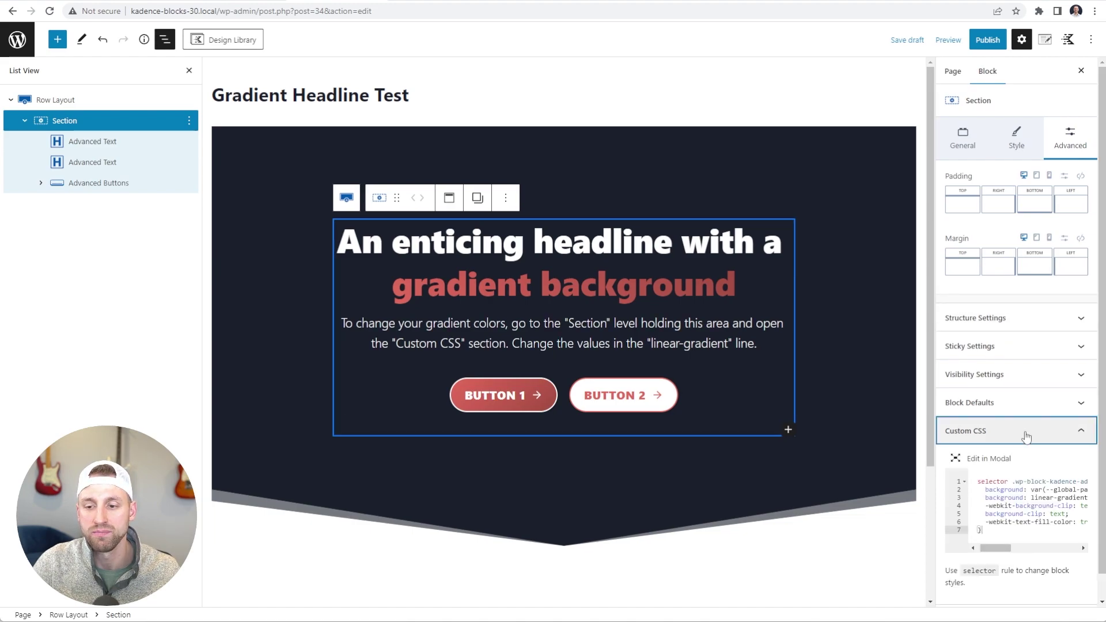
Set the background gradient in the Section's custom CSS to linear-gradient(45deg, #e26a5c 0%, #efb14e 50%, #6dbec5 100%).
left_click(989, 459)
key("ctrl+plus")
key("ctrl+plus")
key("ctrl+plus")
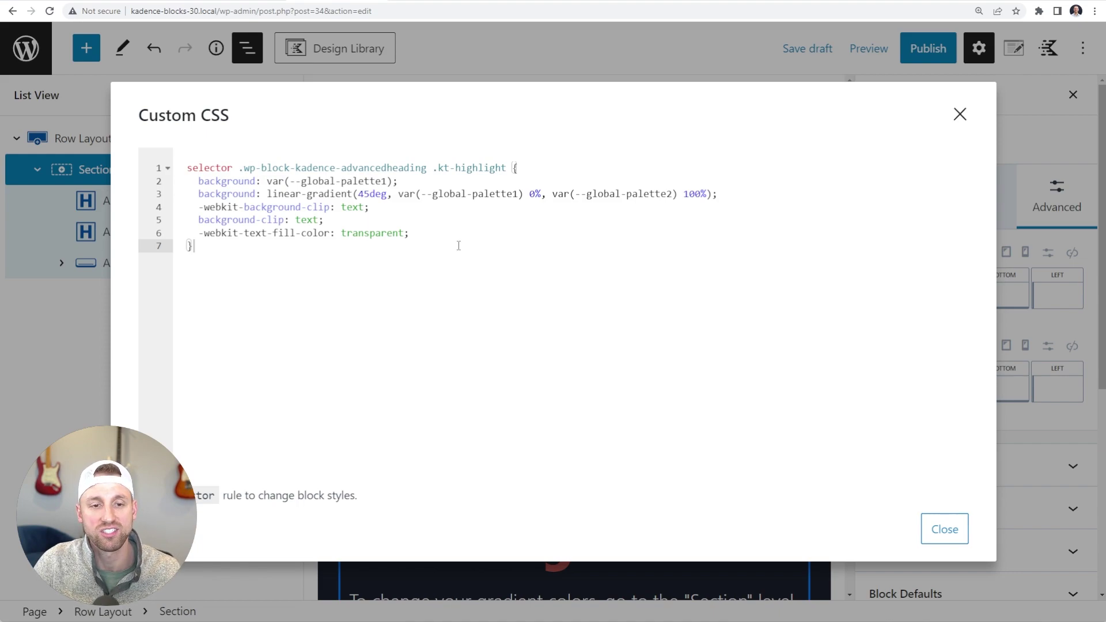
left_click_drag(264, 194, 720, 195)
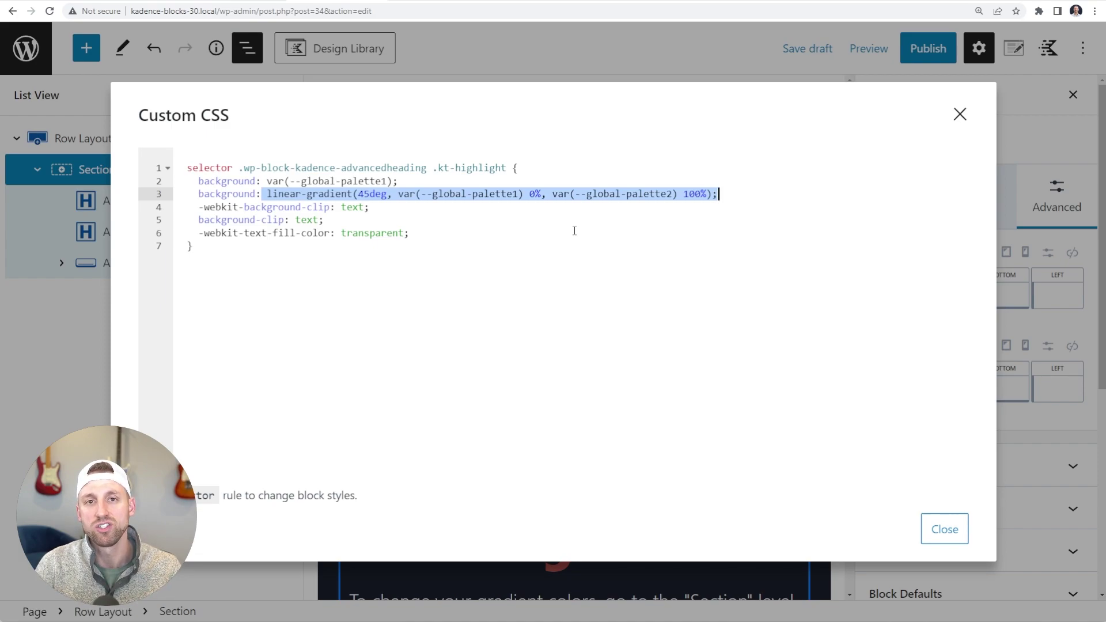
type("linear-gradient(45deg, #e26a5c 0%, #efb14e 50%, #6dbec5 100%);")
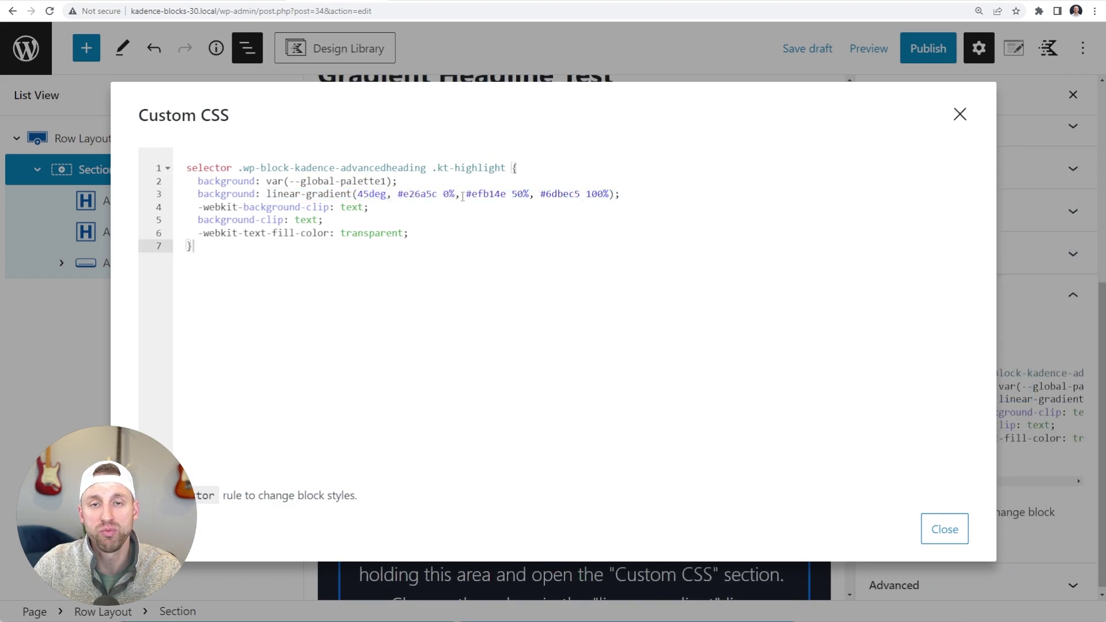
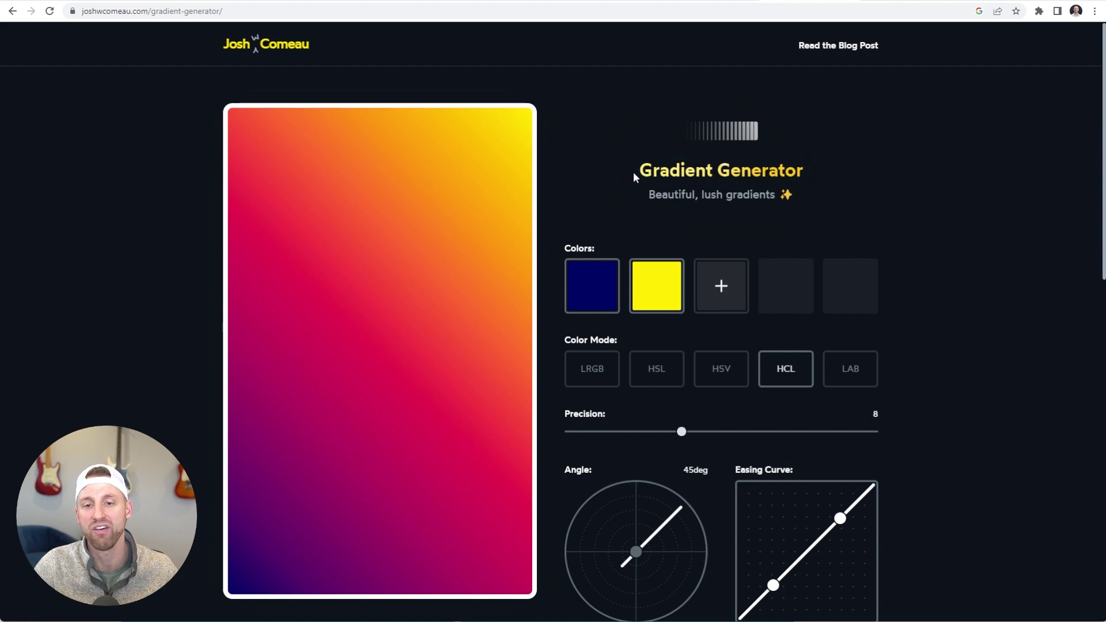
Compare the red, orange and teal gradient in LRGB and HCL color modes in the Gradient Generator, ending on HCL.
scroll(591, 138, "down", 1)
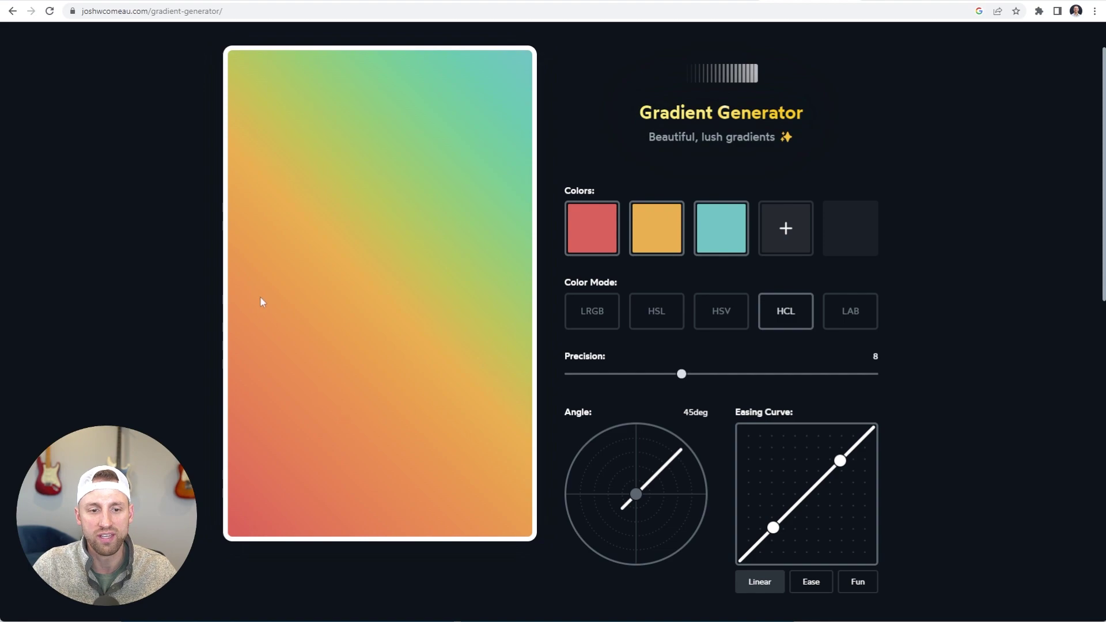
left_click(603, 321)
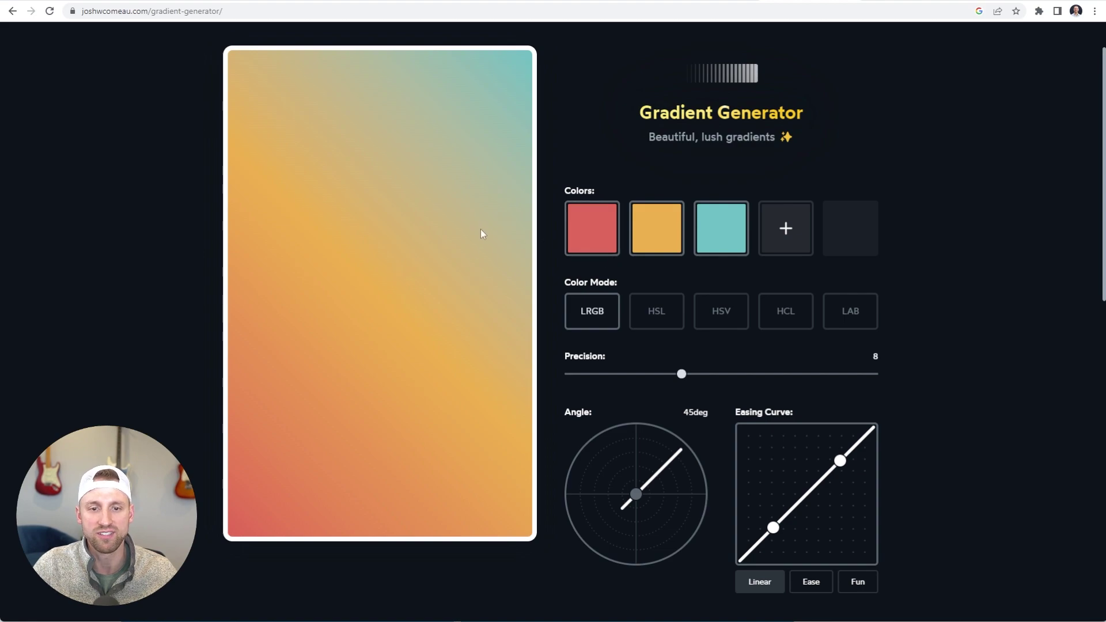
left_click(788, 318)
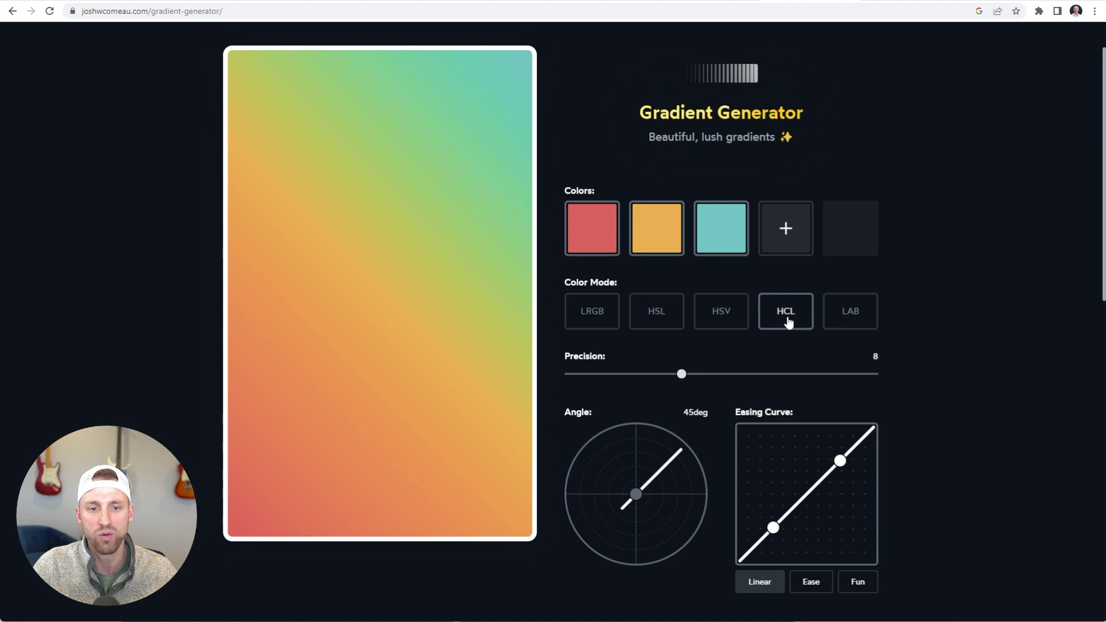
left_click(593, 320)
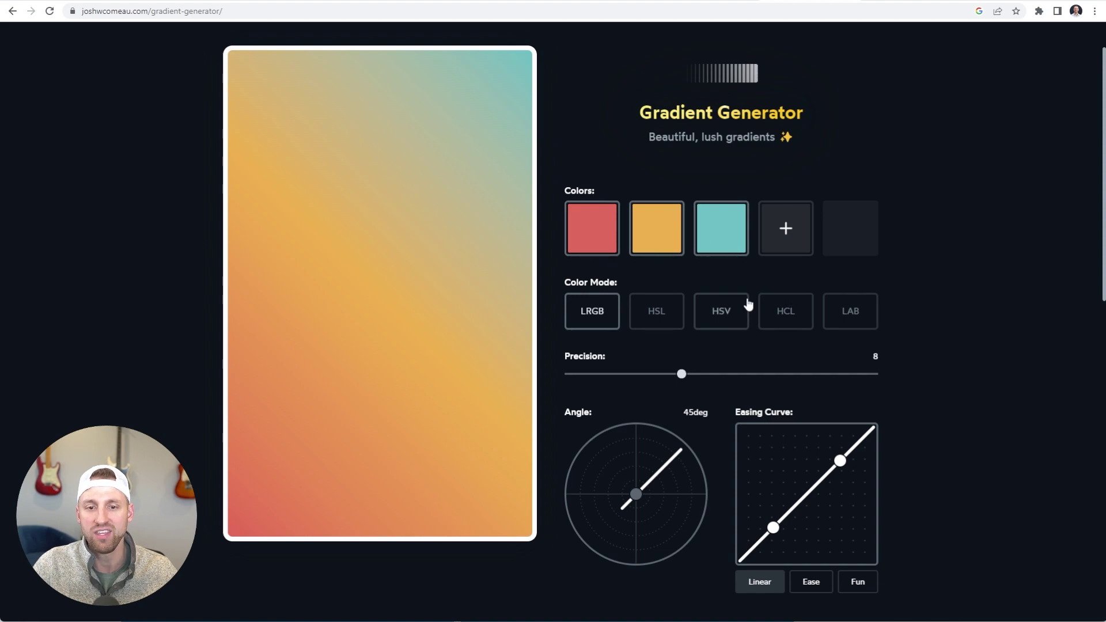
left_click(785, 323)
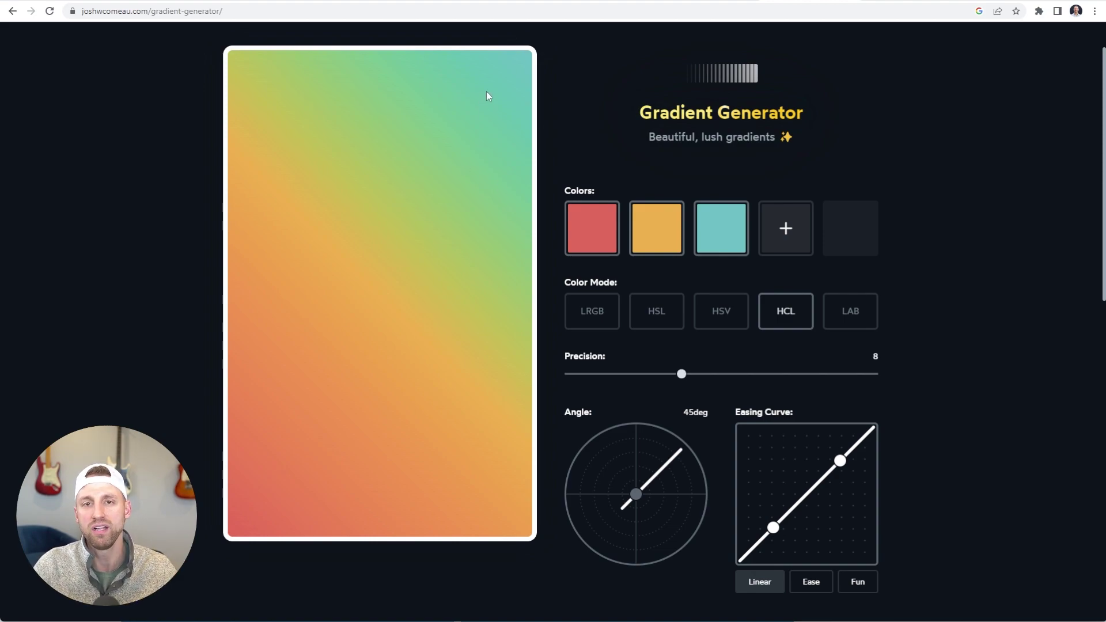
Compare the Ease and Linear easing curves, keep Ease for the gradient, and go to the generated CSS.
scroll(806, 331, "down", 1)
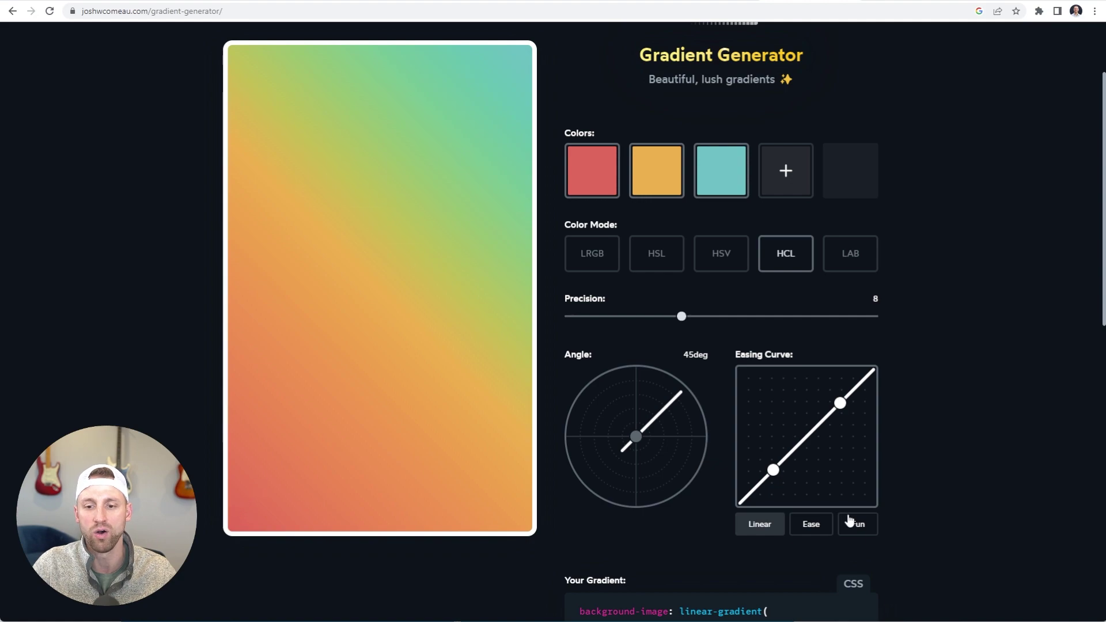
left_click(810, 526)
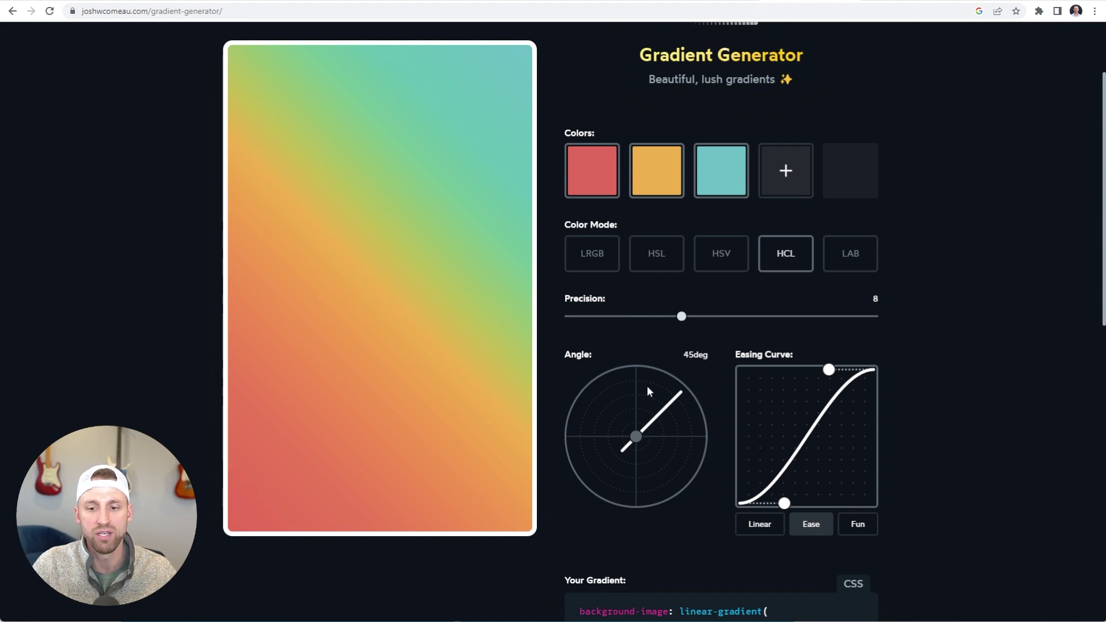
left_click(758, 525)
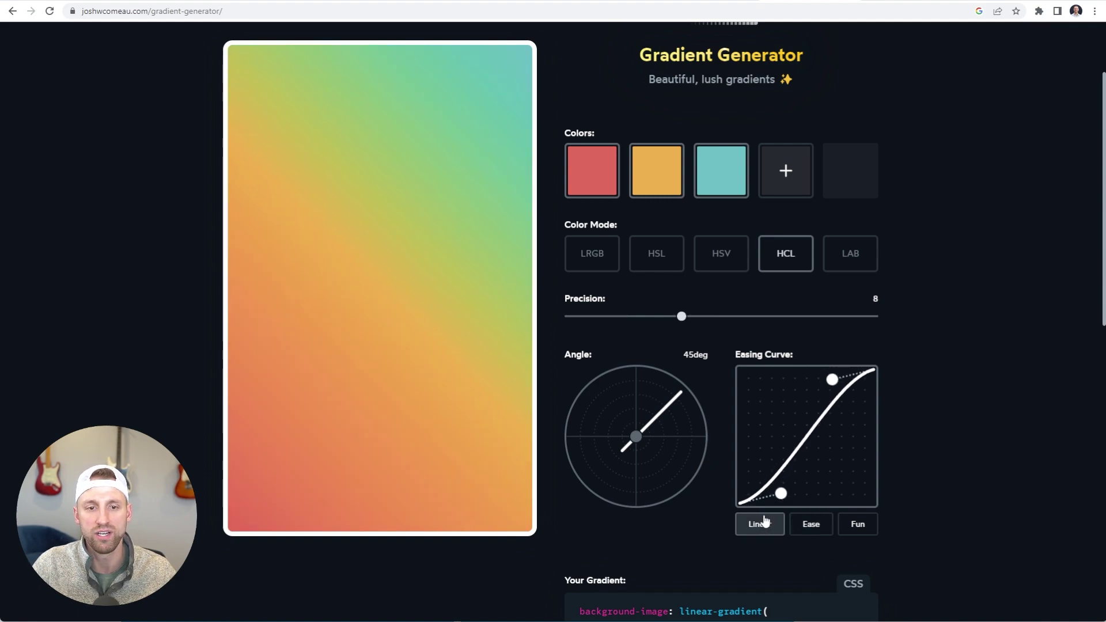
left_click(818, 528)
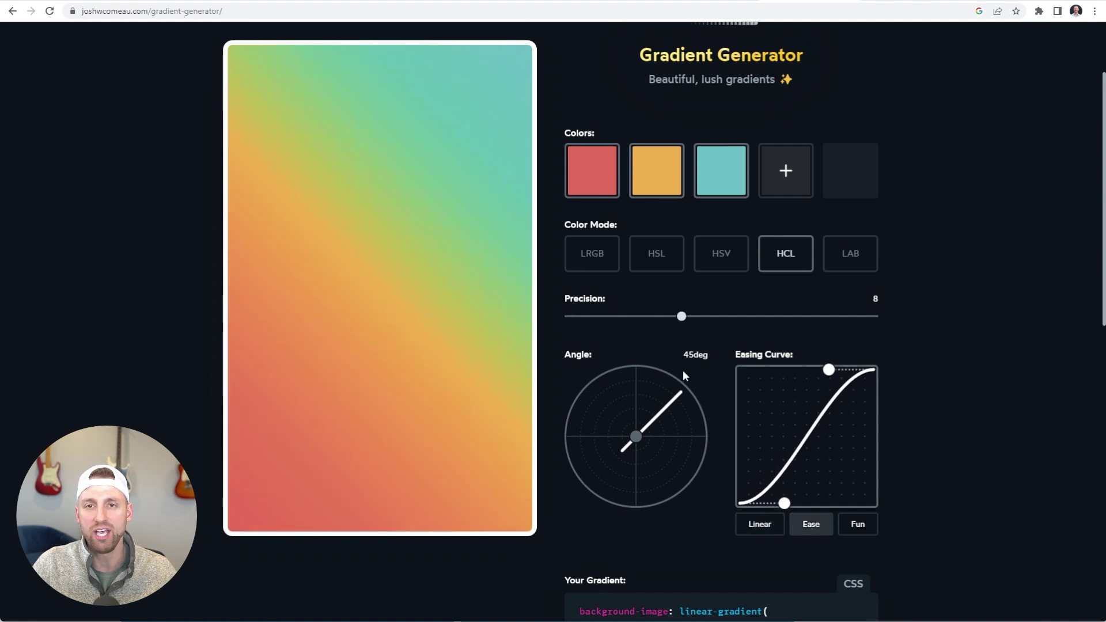
scroll(934, 376, "down", 6)
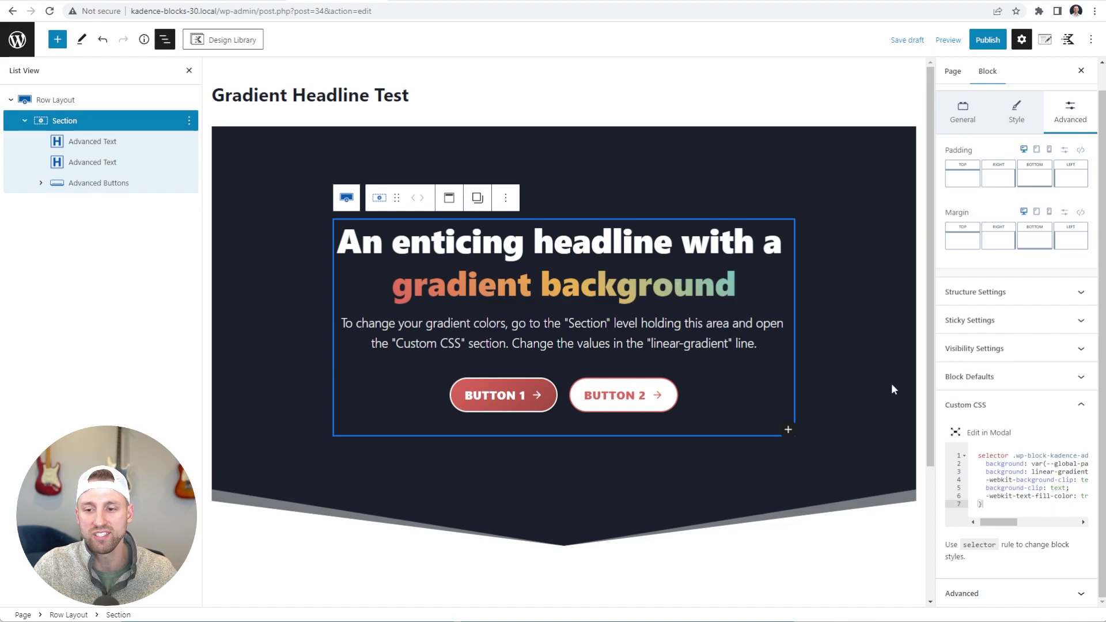
Replace the CSS gradient line with the generated 45deg gradient, hsl(6deg 70% 62%) 0% to hsl(185deg 43% 60%) 100%, and preview the page in a new tab.
left_click(976, 438)
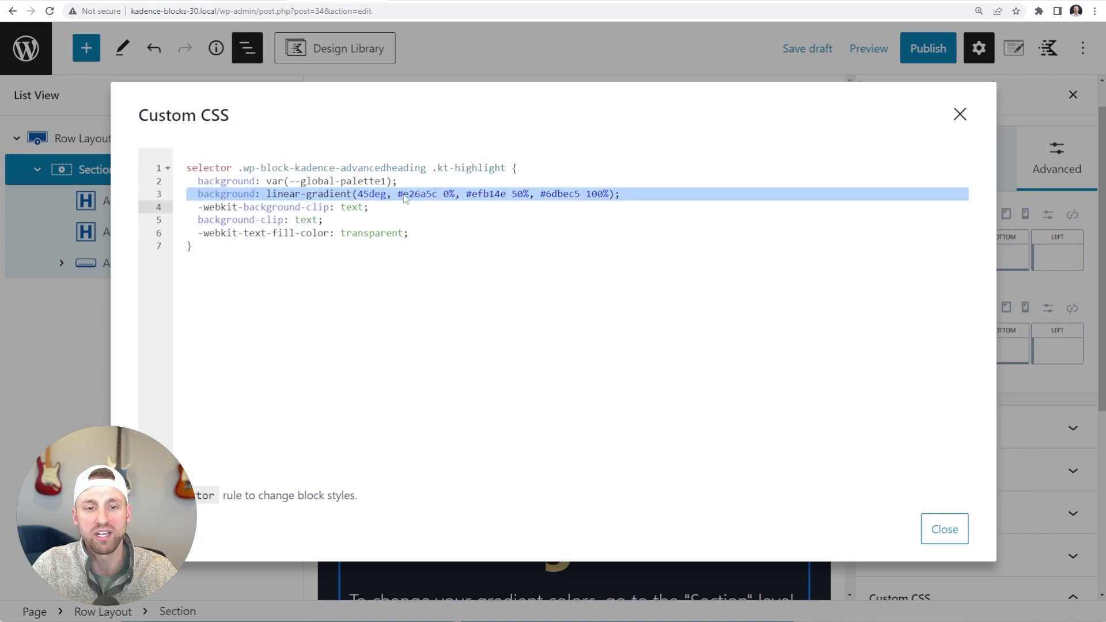
type("background-image: linear-gradient(     45deg,     hsl(6deg 70% 62%) 0%,     hsl(13deg 76% 63%) 20%,     hsl(20deg 81% 63%) 29%,     hsl(25deg 84% 63%) 36%,     hsl(31deg 85% 62%) 43%,     hsl(37deg 83% 62%) 50%,     hsl(58deg 47% 55%) 57%,     hsl(93deg 41% 61%) 64%,     hsl(144deg 41% 62%) 71%,     hsl(169deg 44% 58%) 80%,     hsl(185deg 43% 60%) 100%   );")
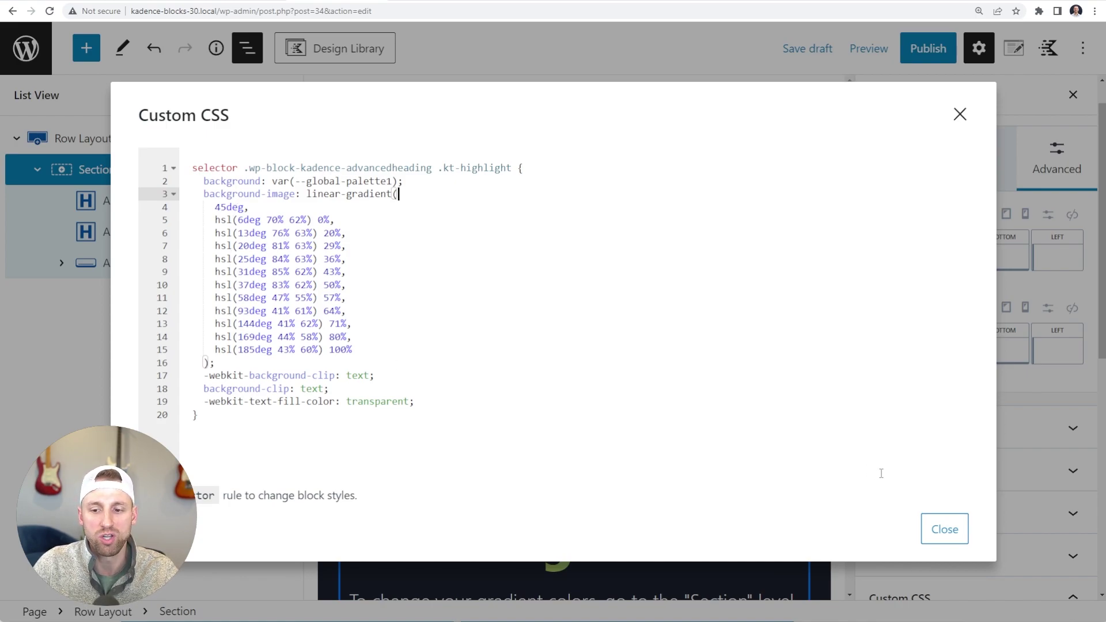
left_click(956, 529)
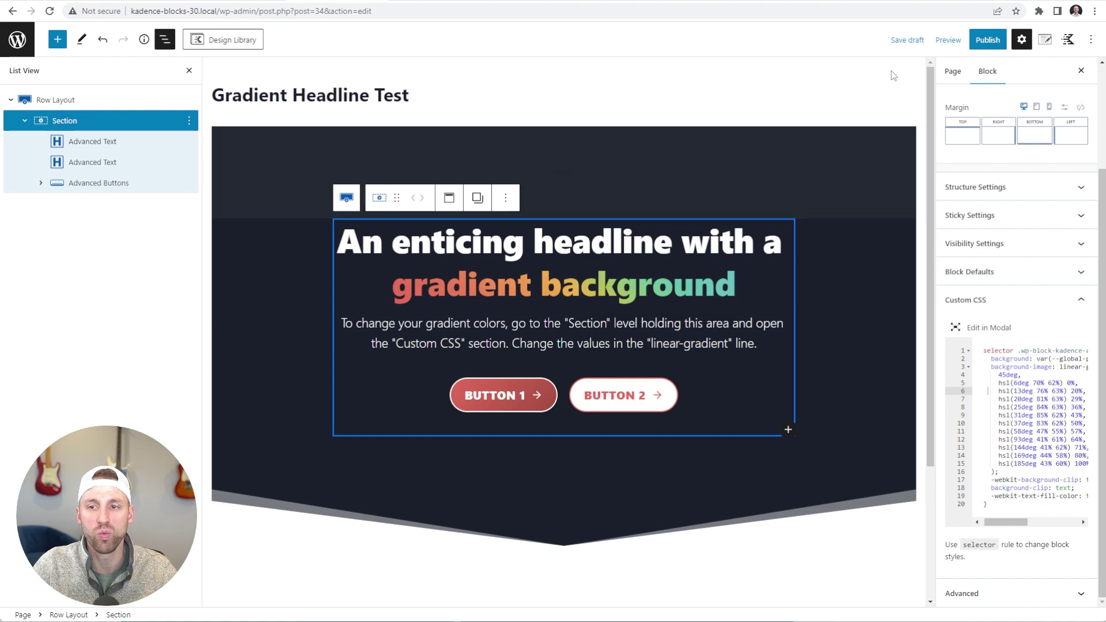
left_click(949, 41)
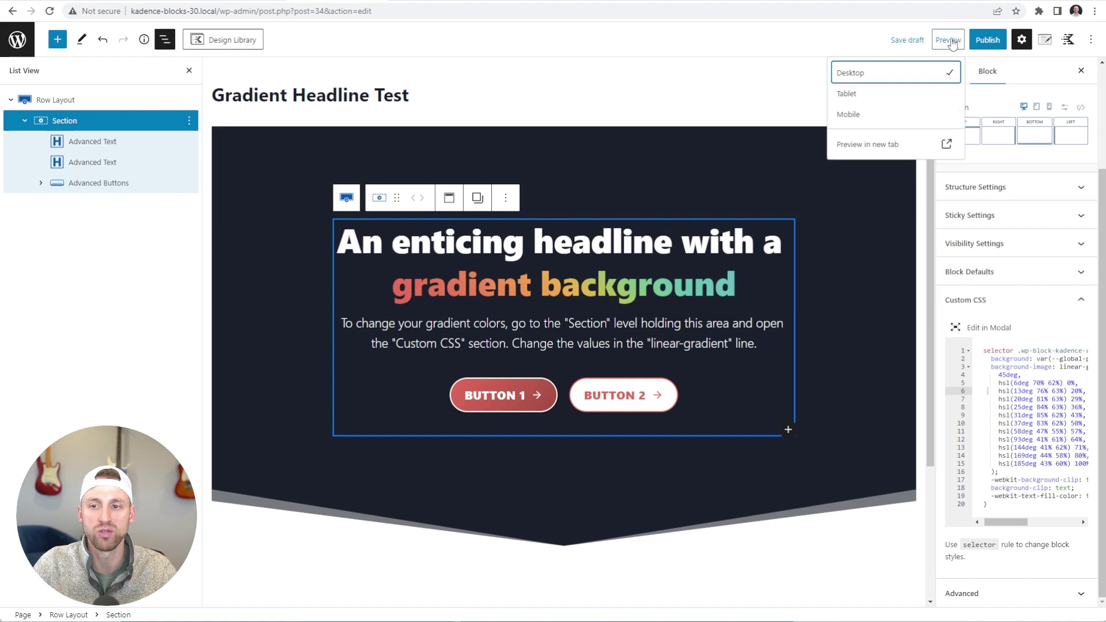
left_click(885, 146)
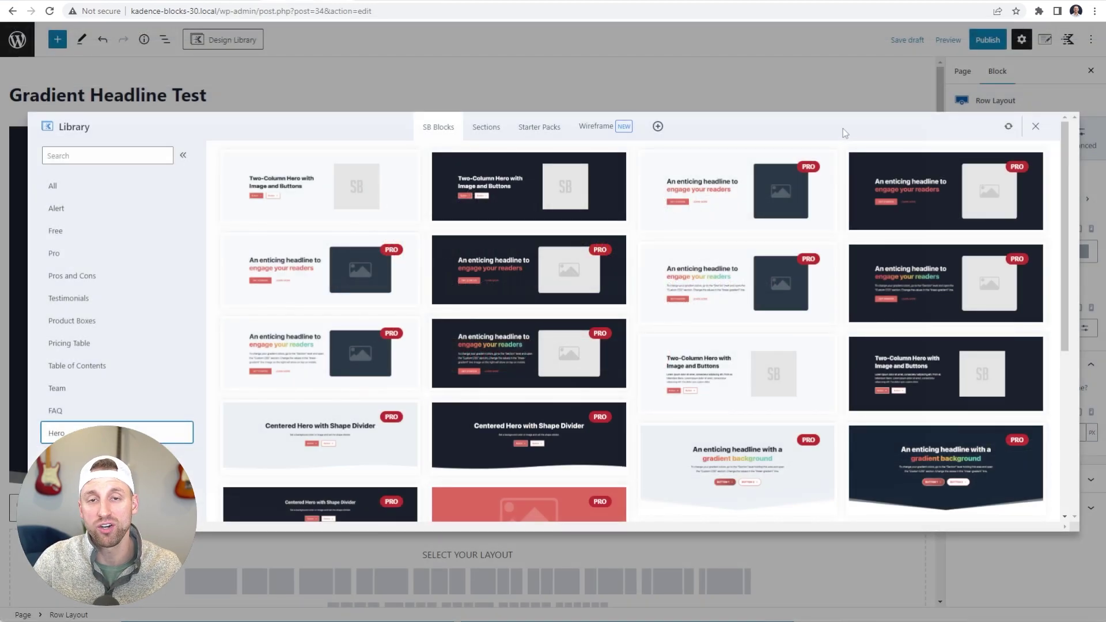
Browse the Hero category templates in the Kadence library, including the gradient headline variants.
scroll(822, 178, "down", 1)
scroll(825, 219, "down", 2)
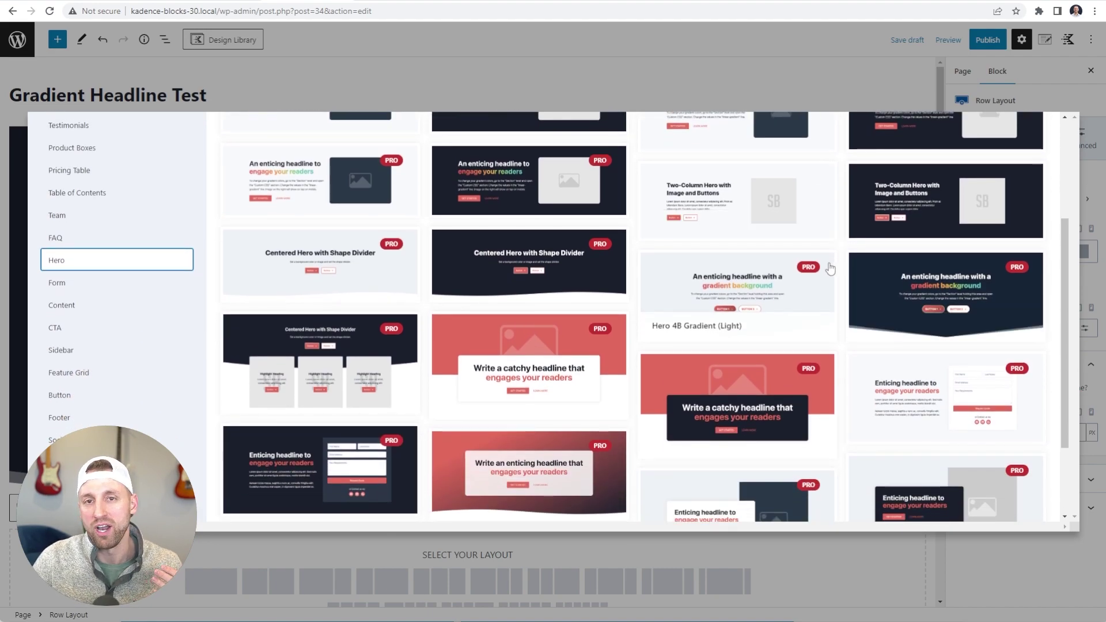
scroll(691, 271, "up", 2)
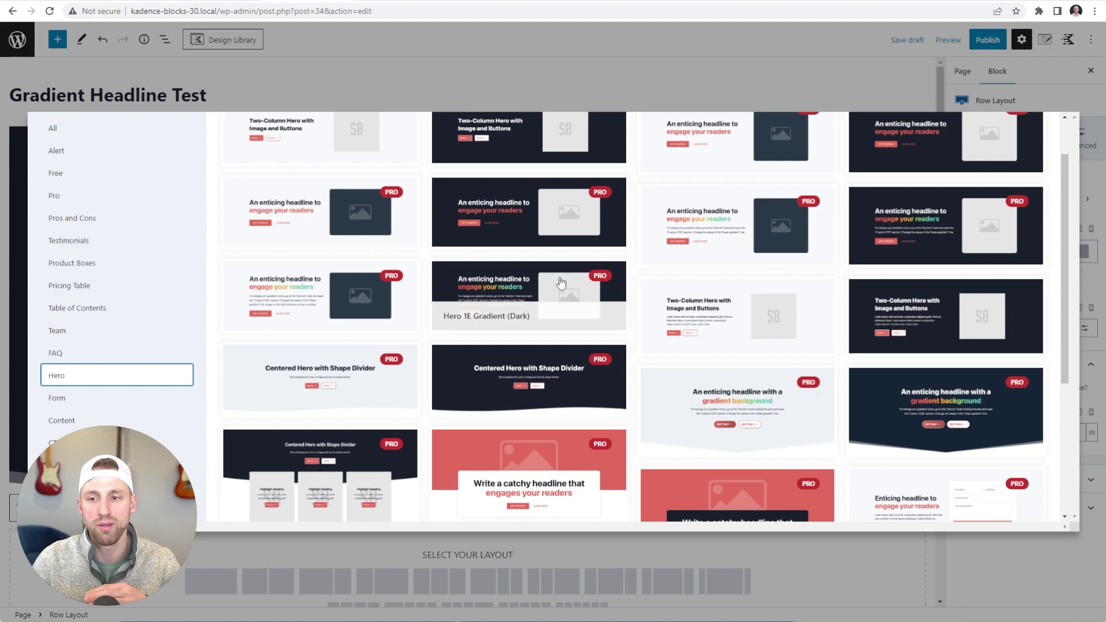
scroll(696, 265, "up", 2)
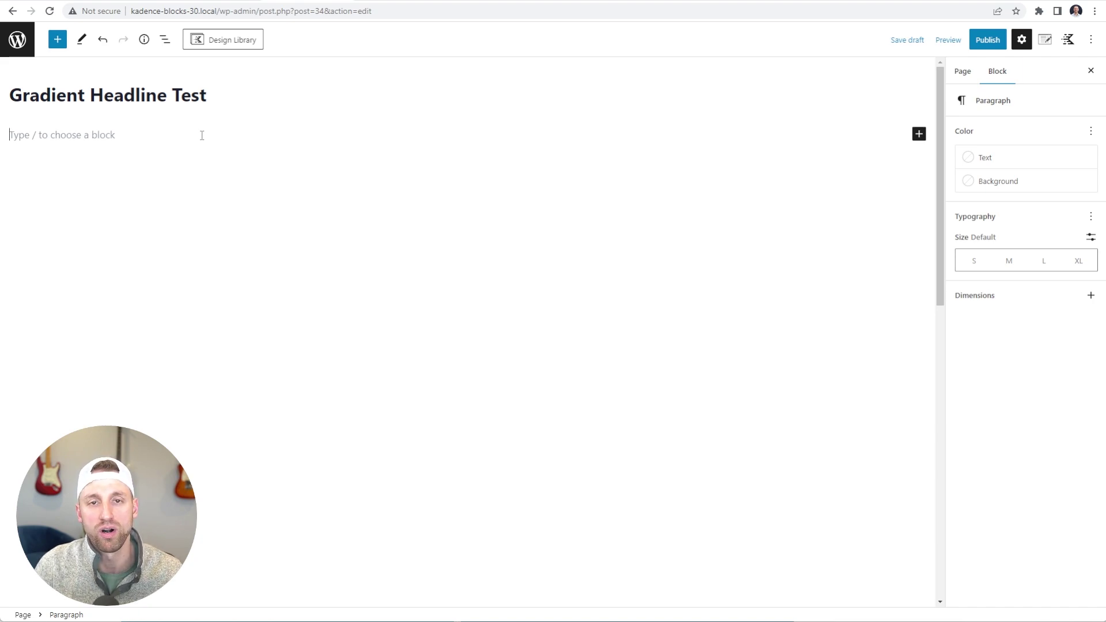
Insert a single-column Row Layout block in the empty page and set its custom content max width to 850 px.
type("/row")
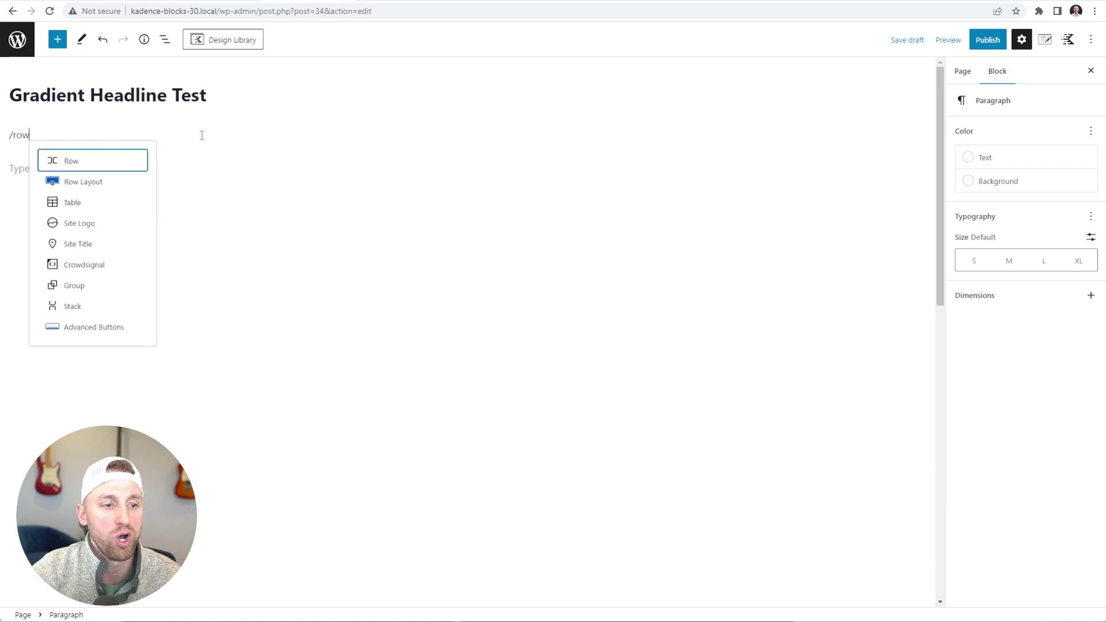
left_click(94, 182)
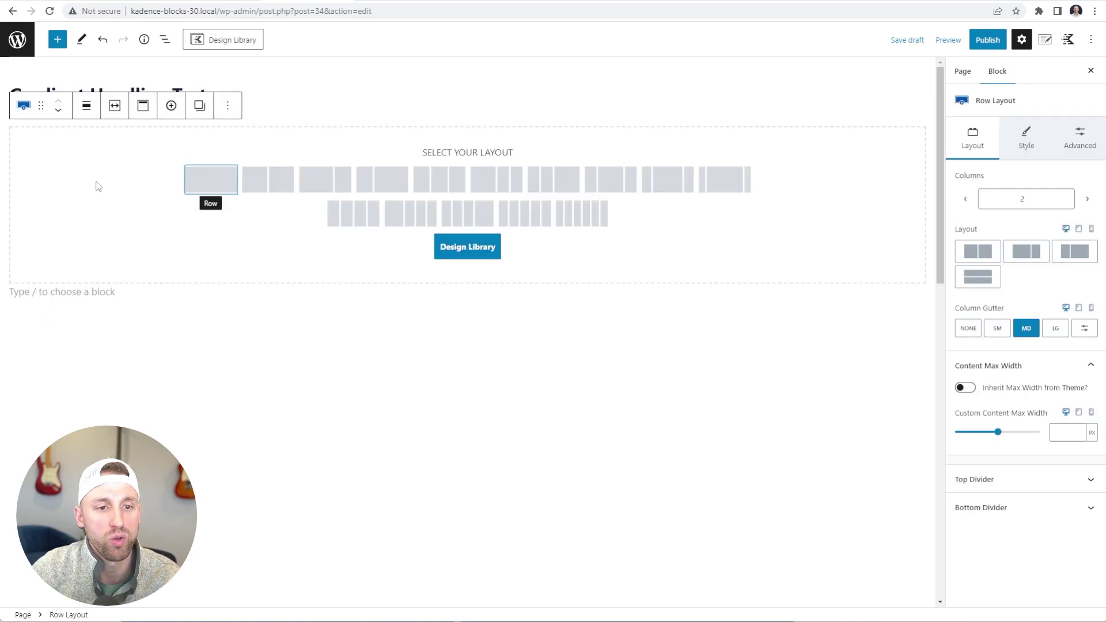
left_click(212, 187)
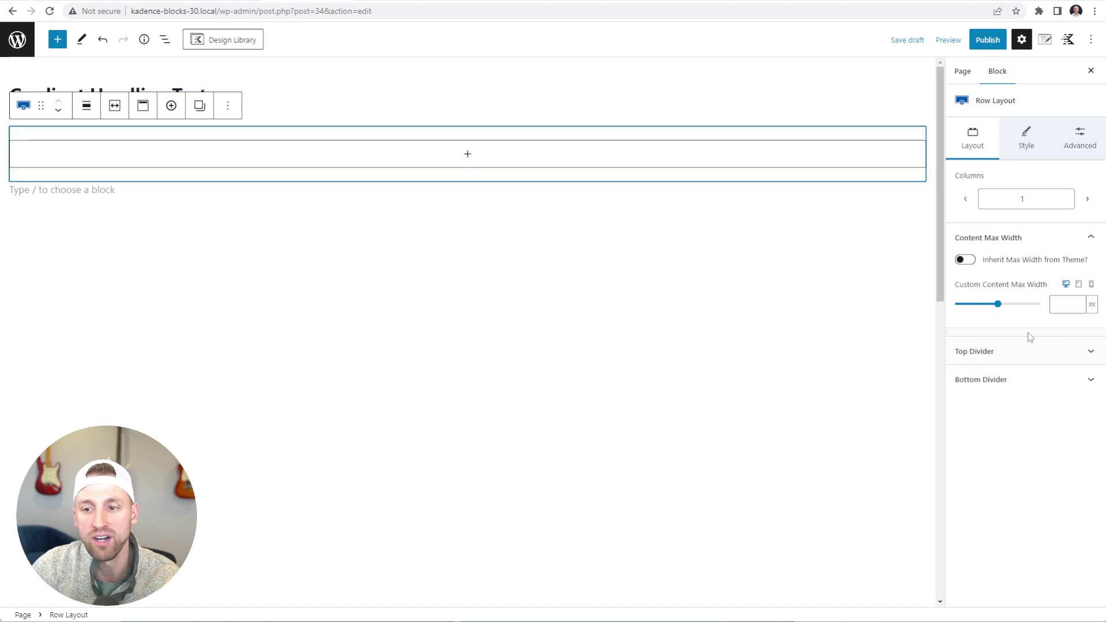
left_click(1064, 306)
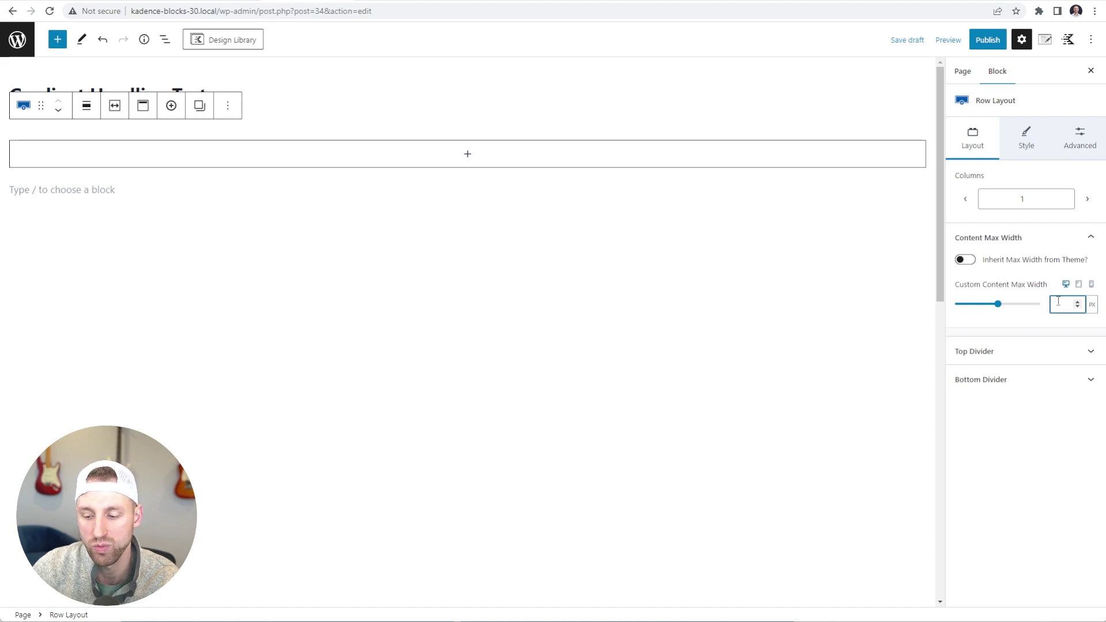
type("850")
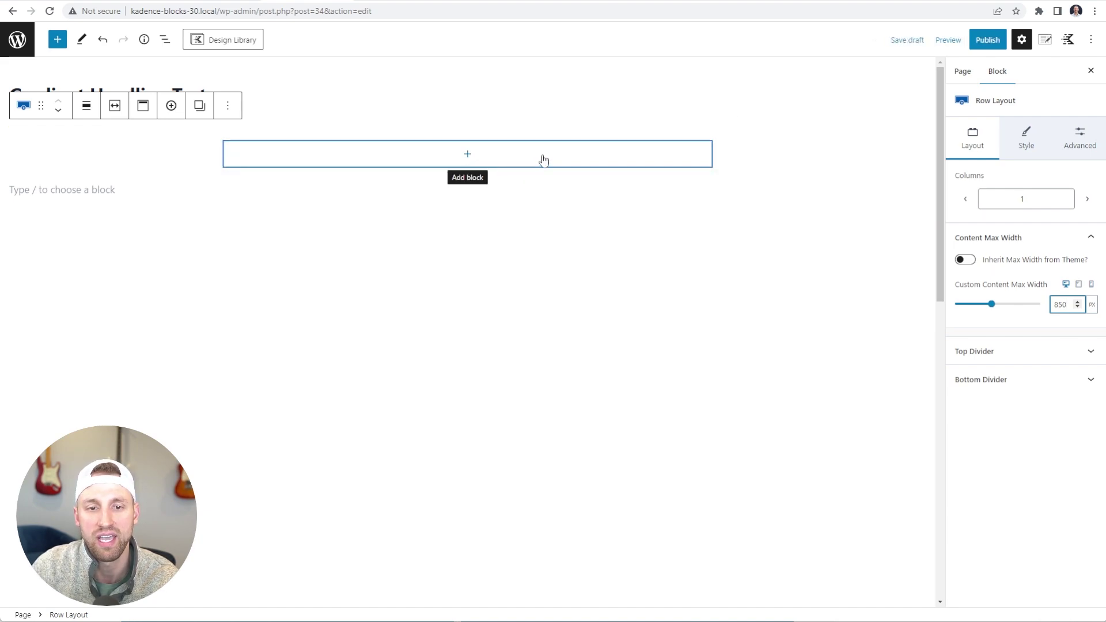
Set the Row Layout's top and bottom padding to 3XL.
left_click(153, 157)
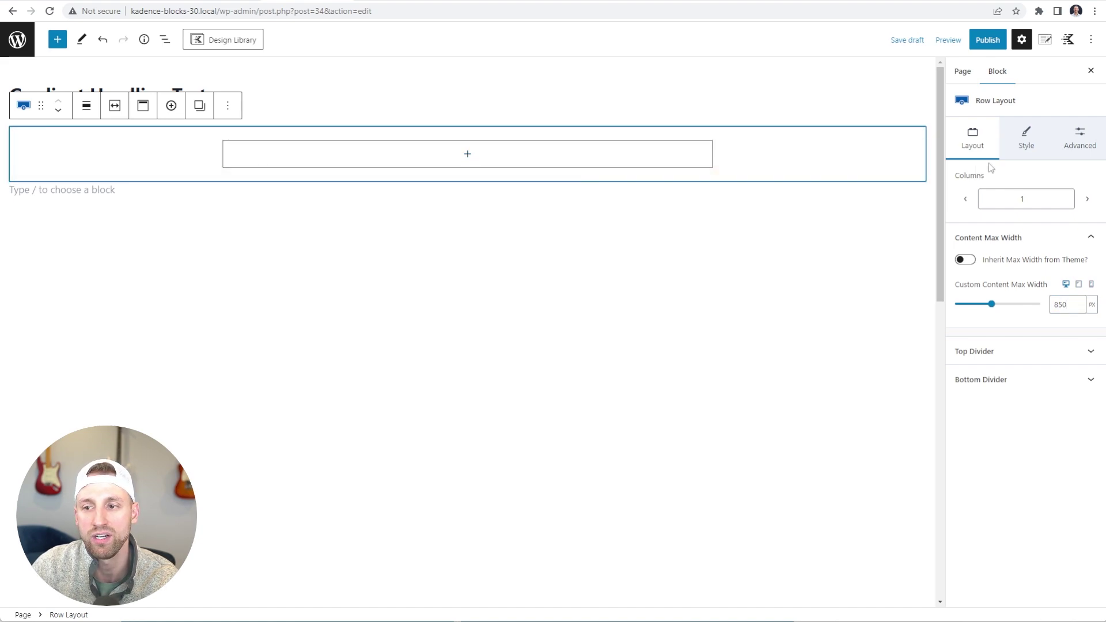
left_click(1076, 138)
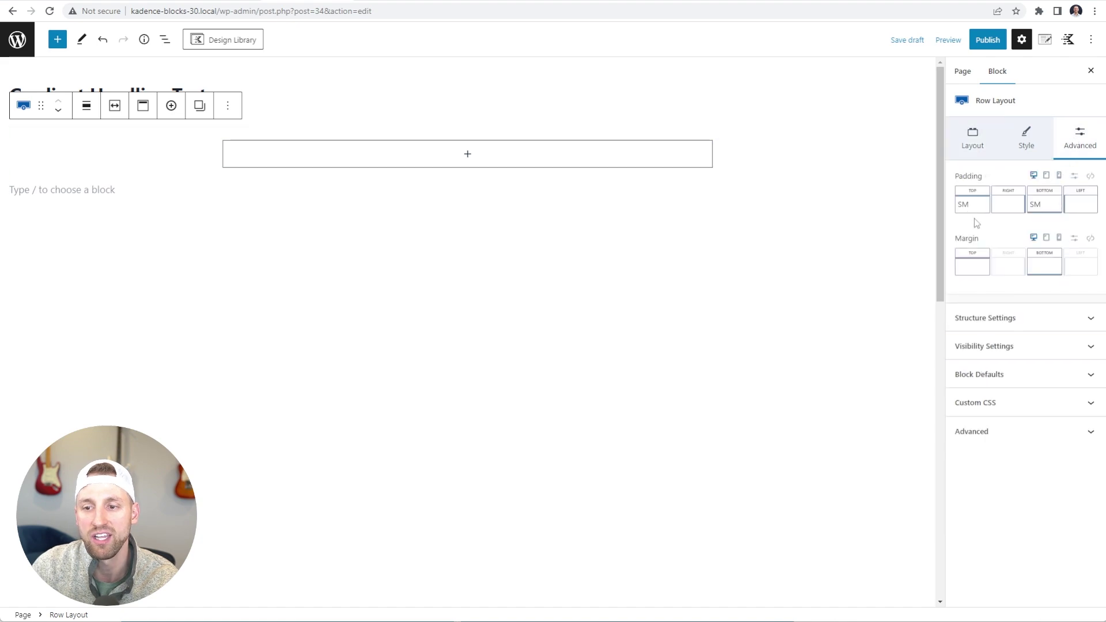
mouse_move(972, 202)
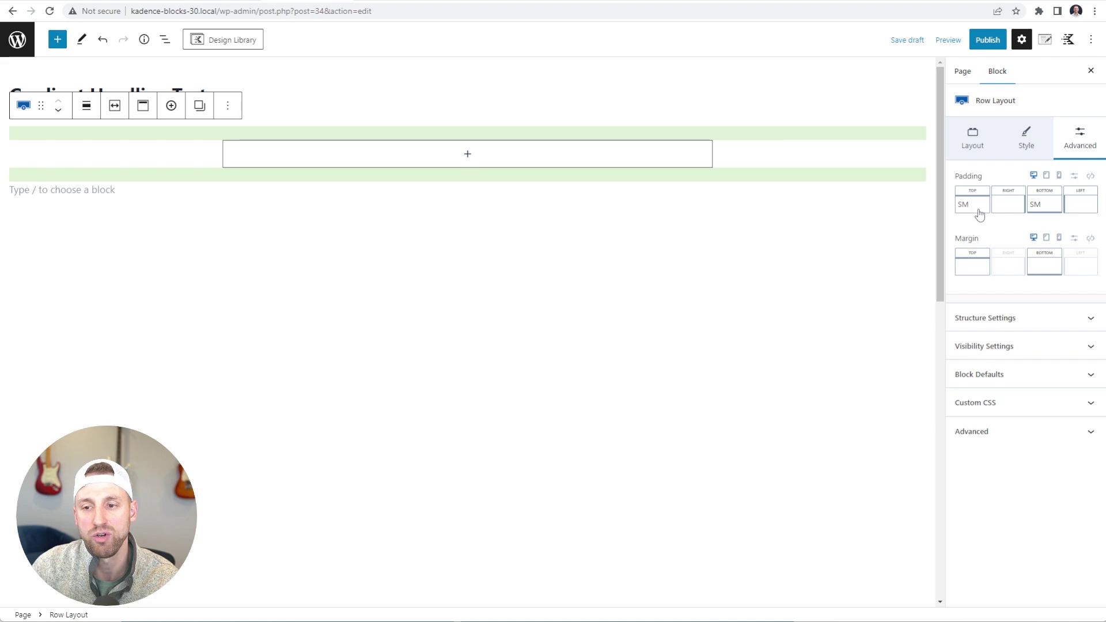
left_click(974, 209)
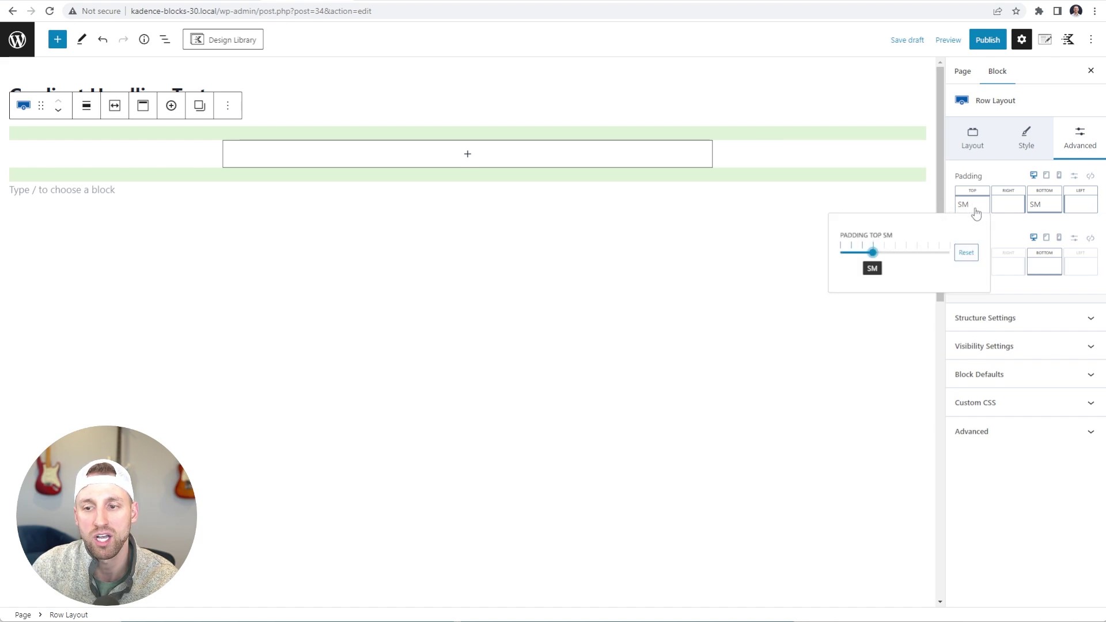
left_click_drag(872, 253, 998, 253)
left_click(1037, 206)
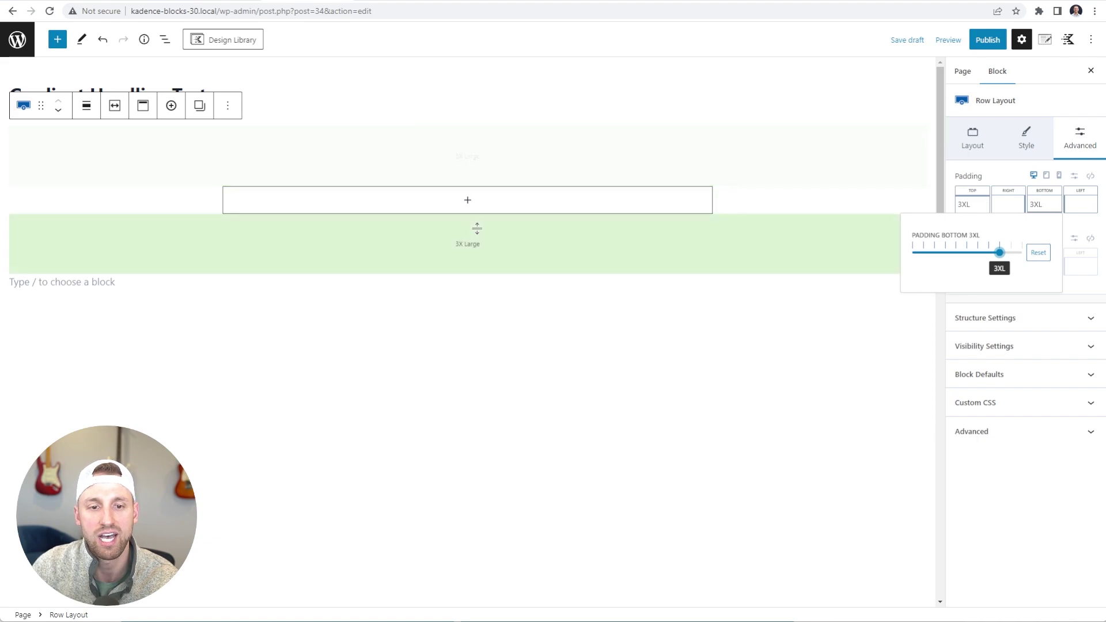
left_click(128, 203)
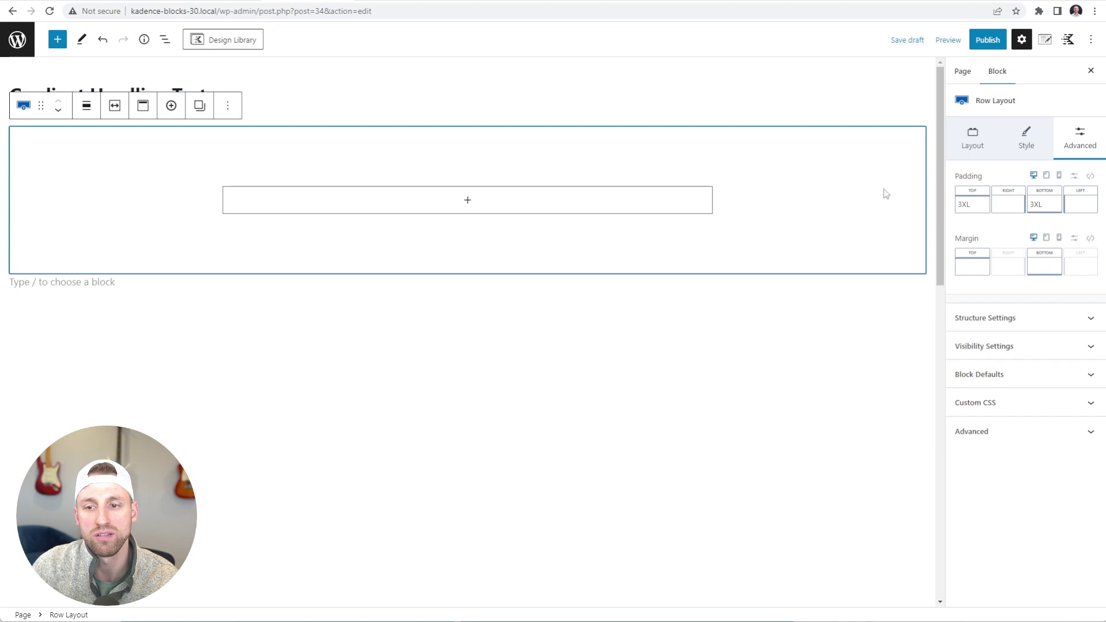
Set the Row Layout's background color to the dark palette color 1A202C.
left_click(1031, 141)
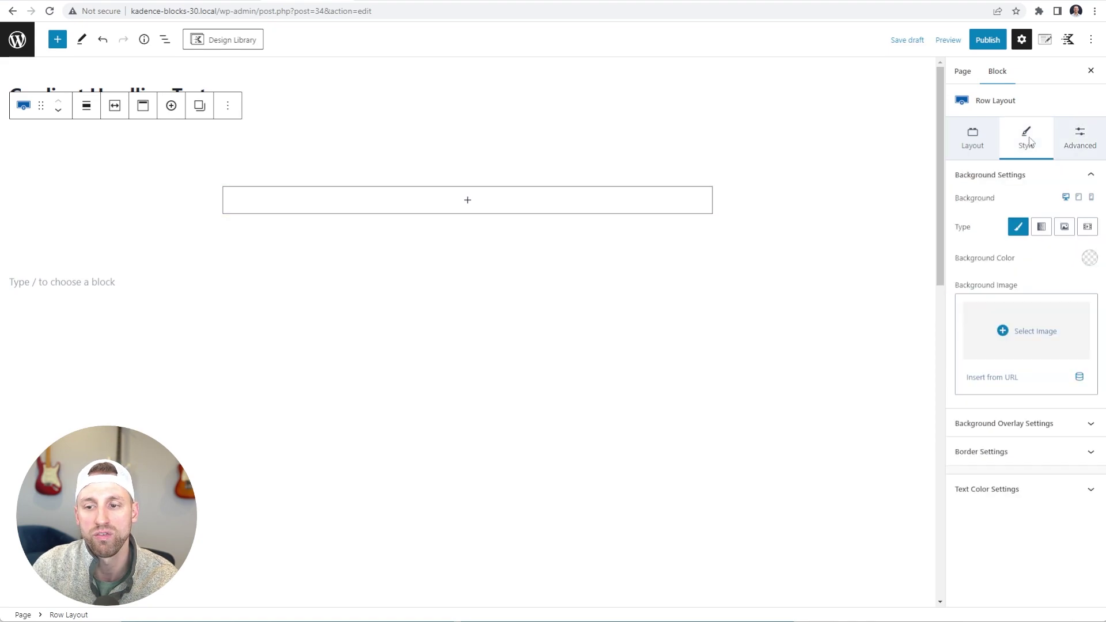
left_click(1089, 257)
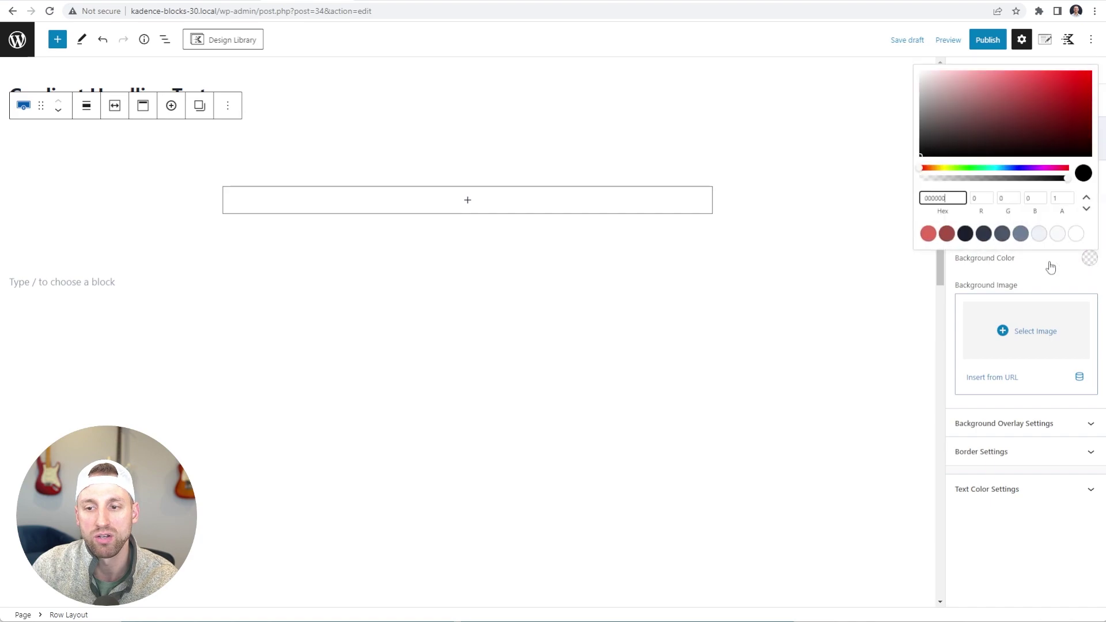
left_click(966, 234)
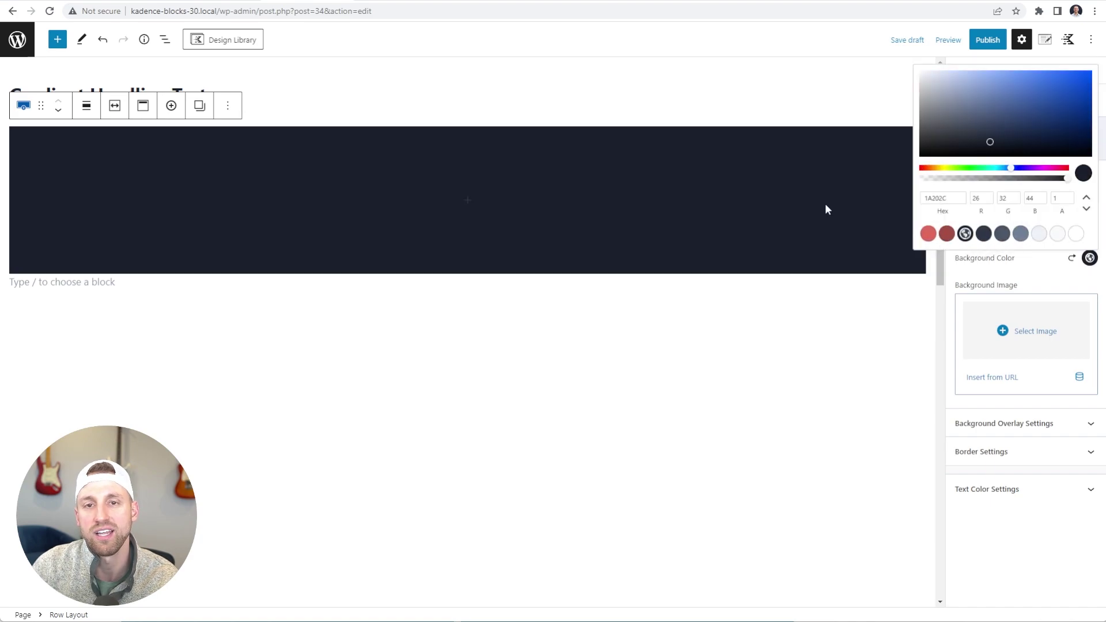
Add a white, center-aligned Advanced Text block inside the row reading "An enticing headline with a gradient background".
left_click(491, 201)
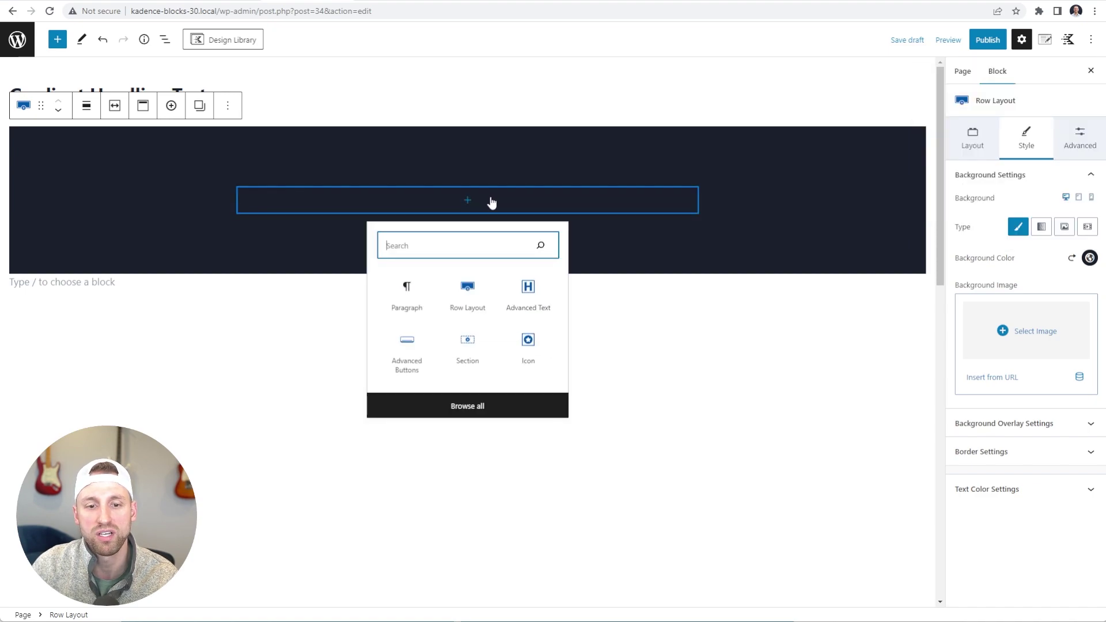
left_click(529, 288)
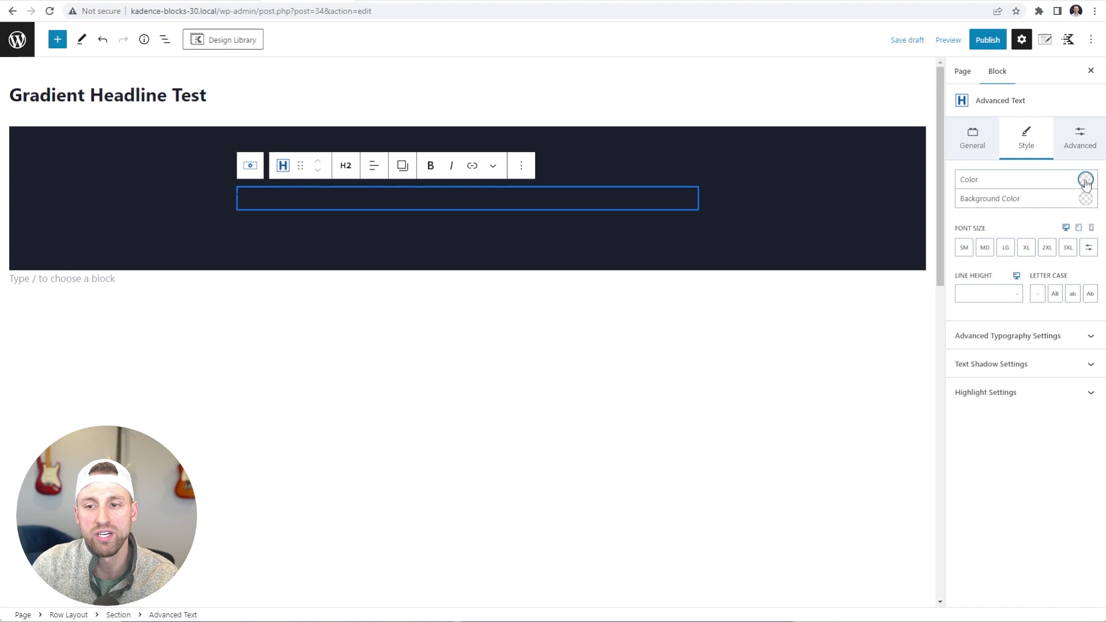
left_click(1085, 180)
left_click(1071, 356)
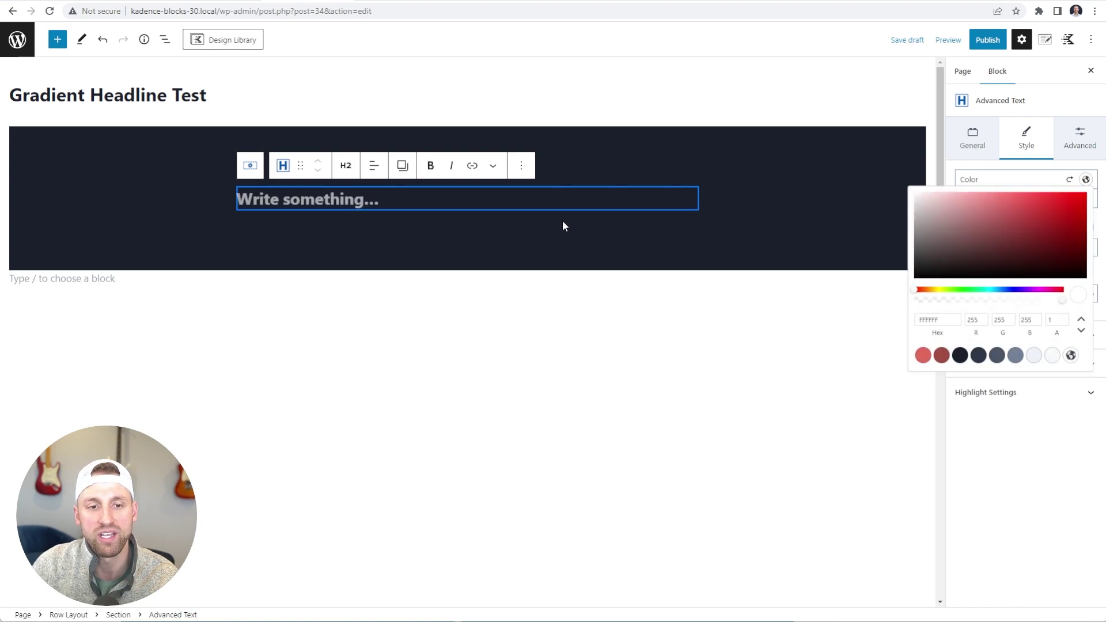
left_click(374, 167)
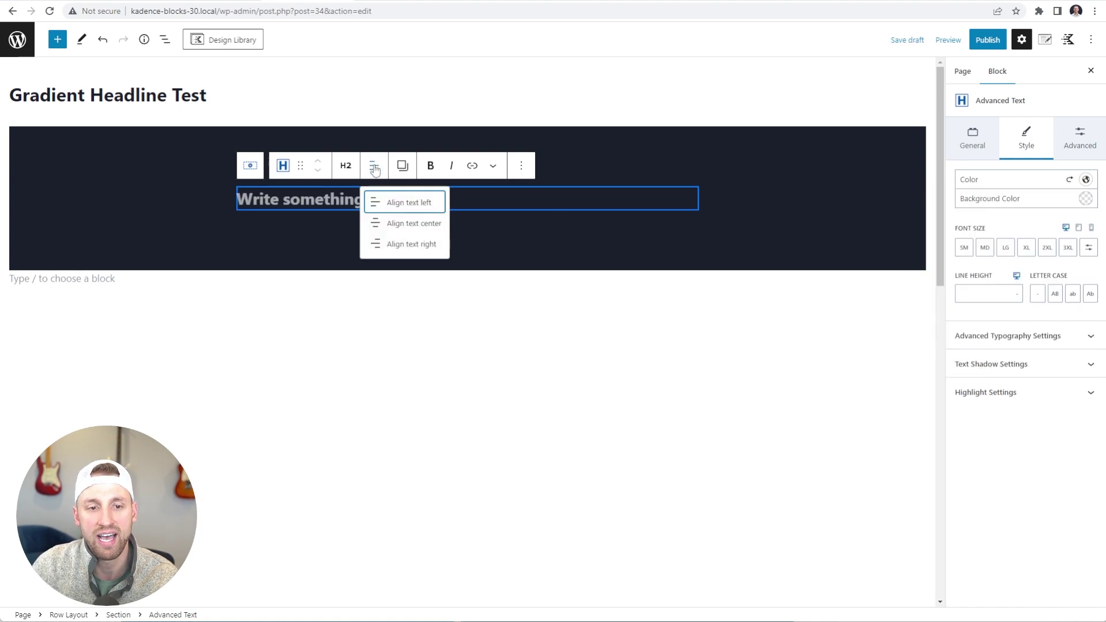
left_click(410, 225)
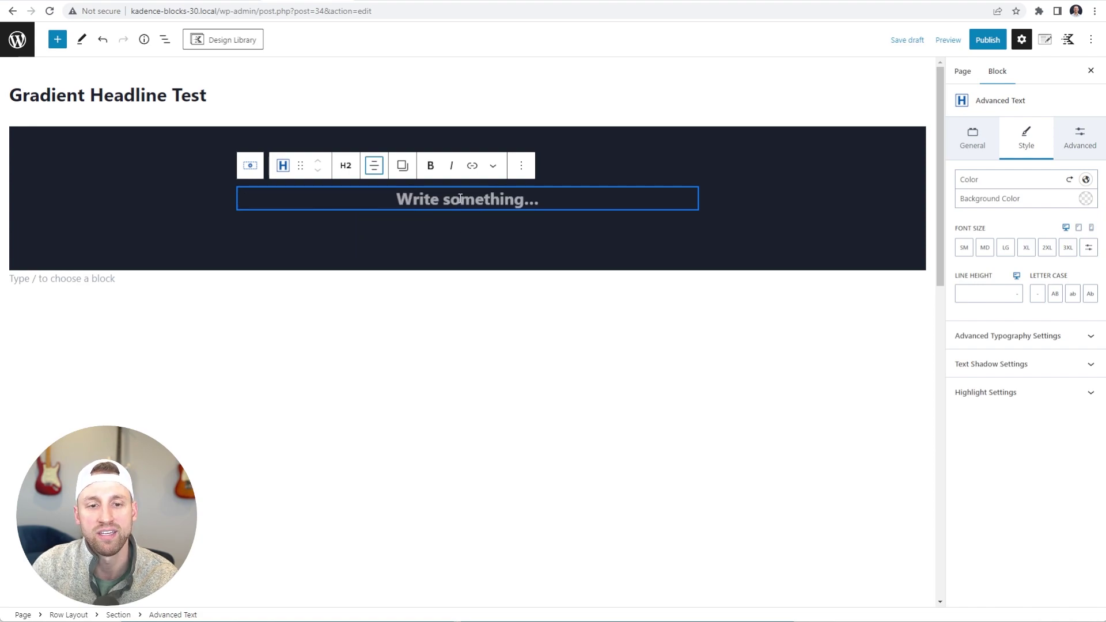
type("An enticing headline with a gradient background")
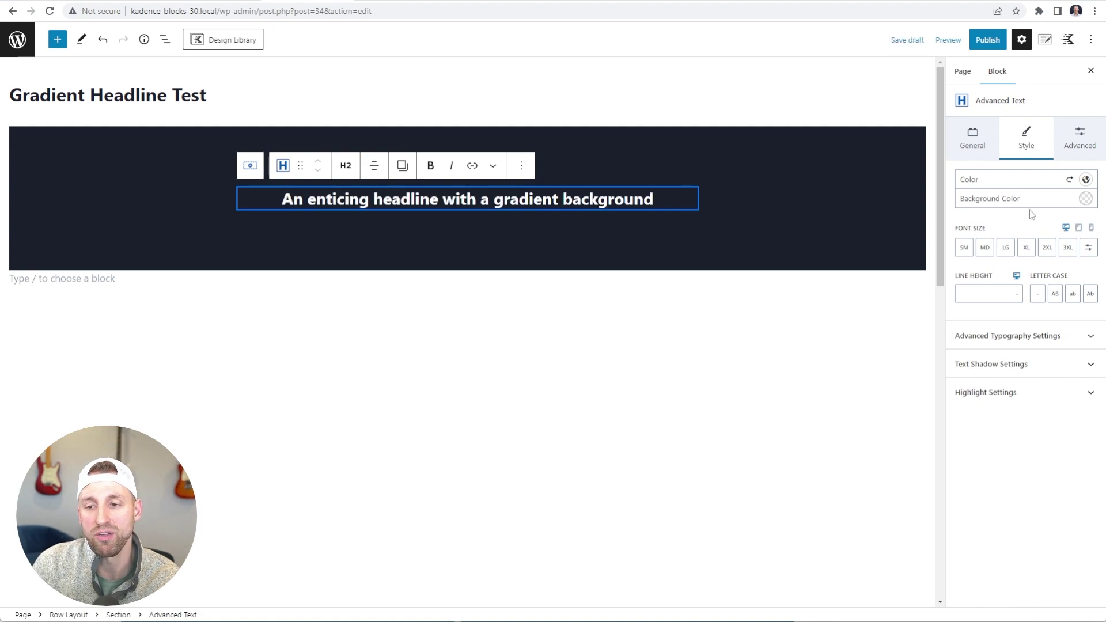
Set the headline's font size to XL, line height to 1.2 and font weight to Extra-Bold 800.
left_click(1025, 252)
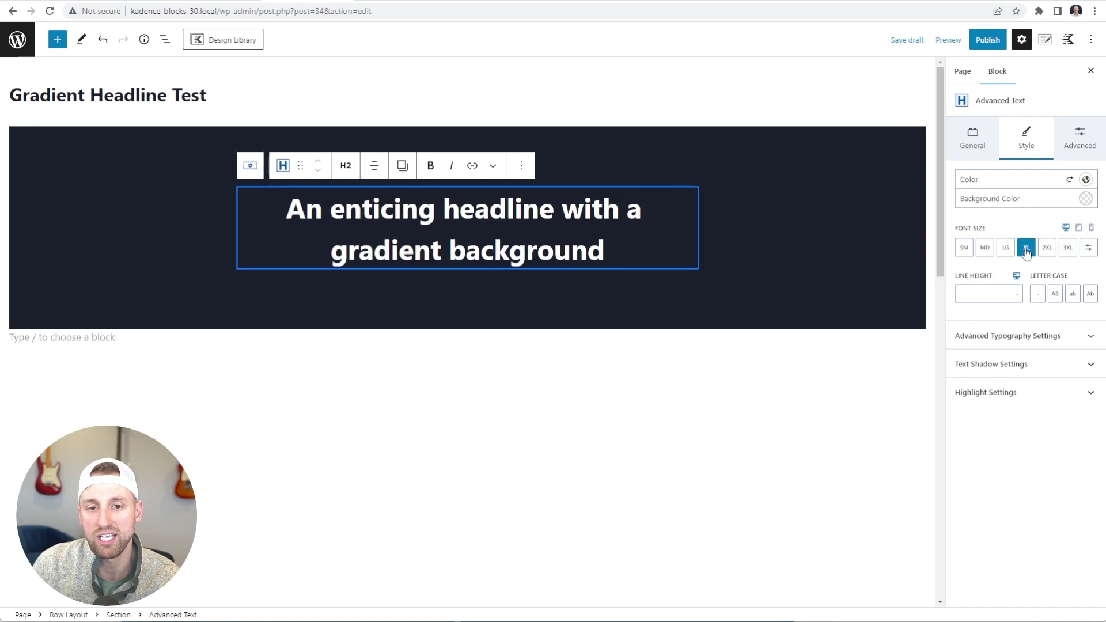
left_click(969, 294)
type("1.2")
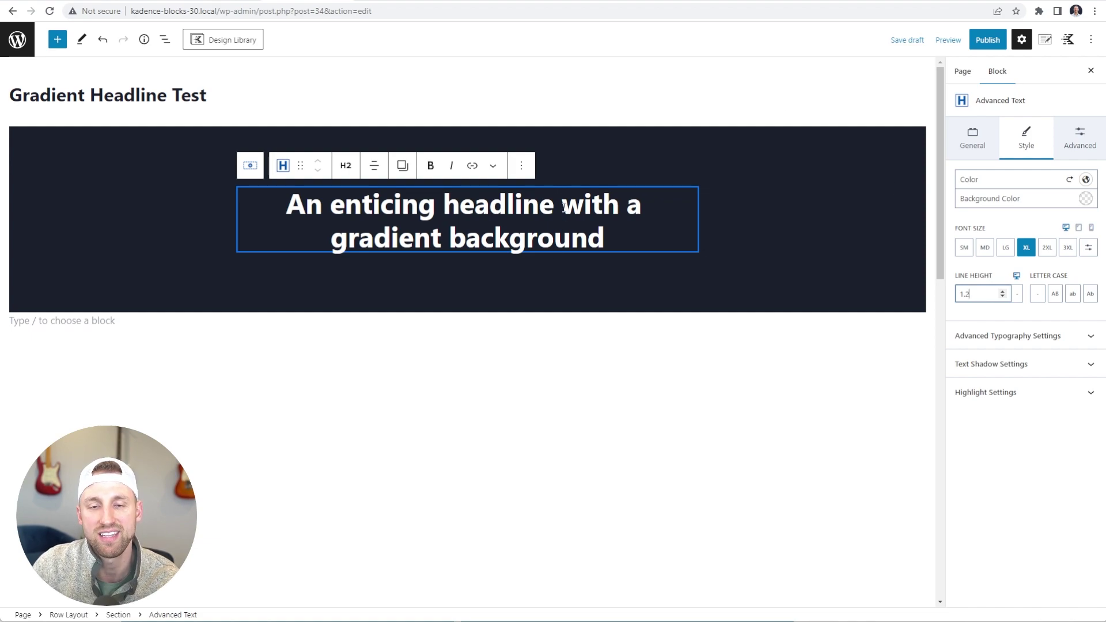
left_click(1003, 331)
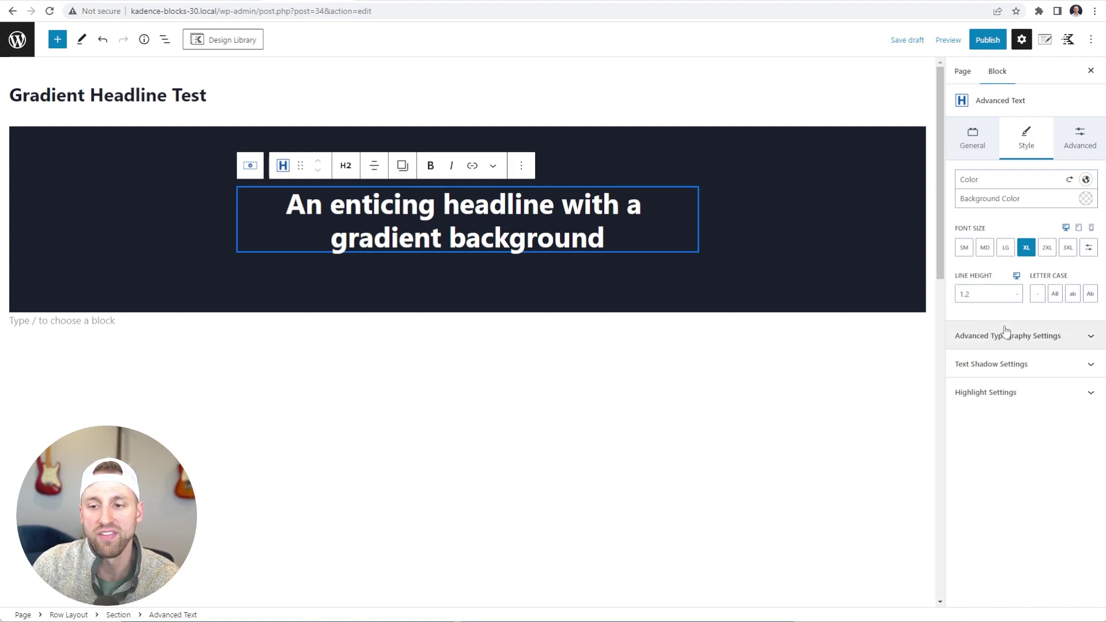
left_click(1022, 340)
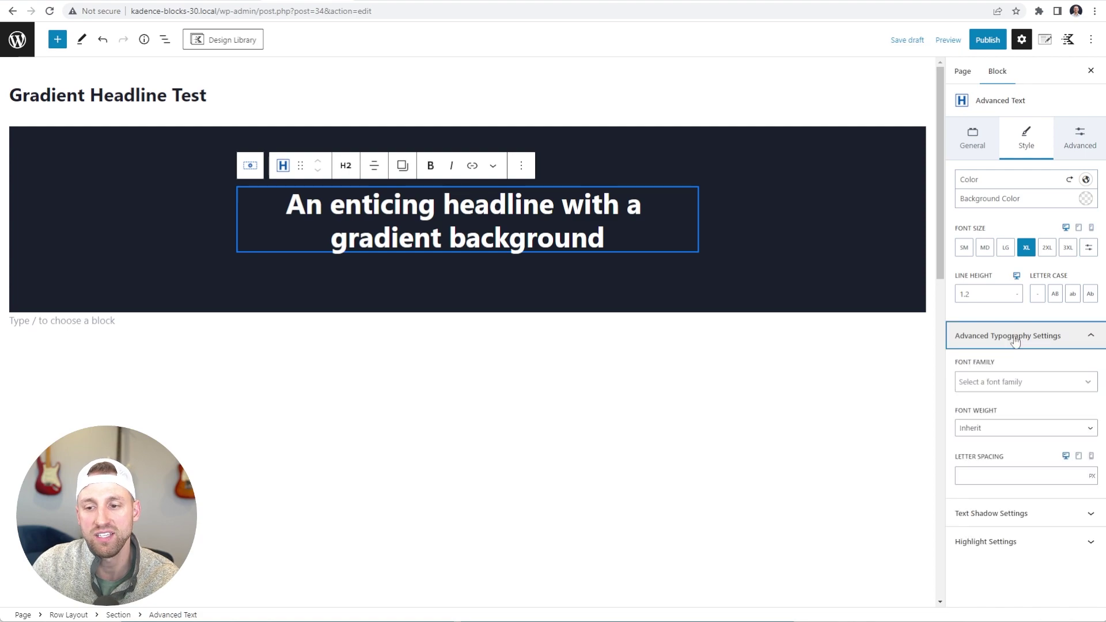
left_click(1000, 429)
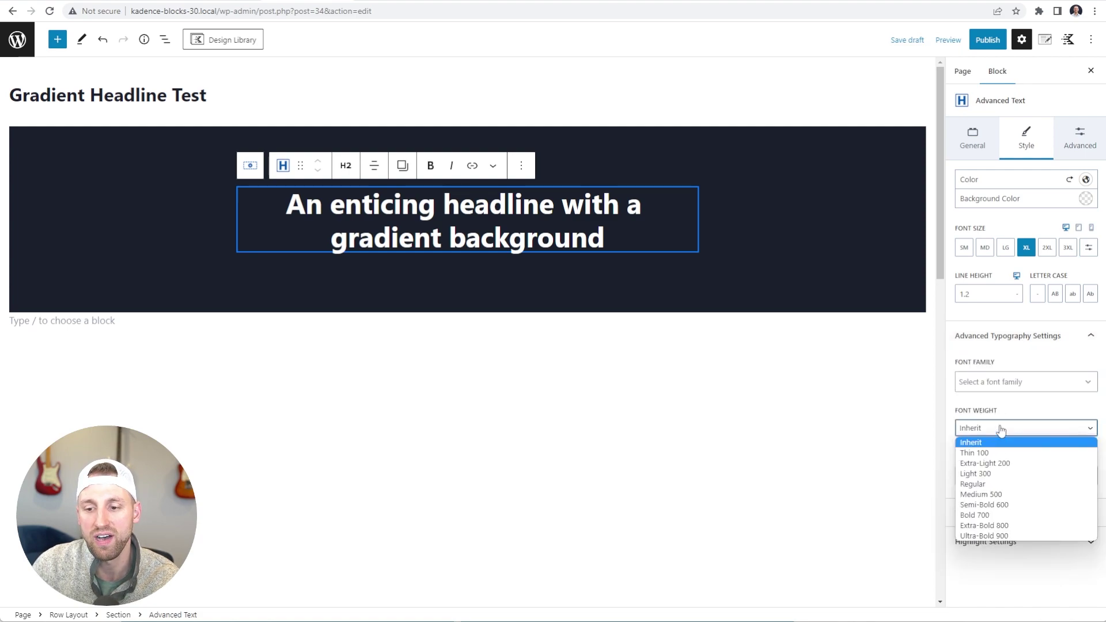
left_click(991, 526)
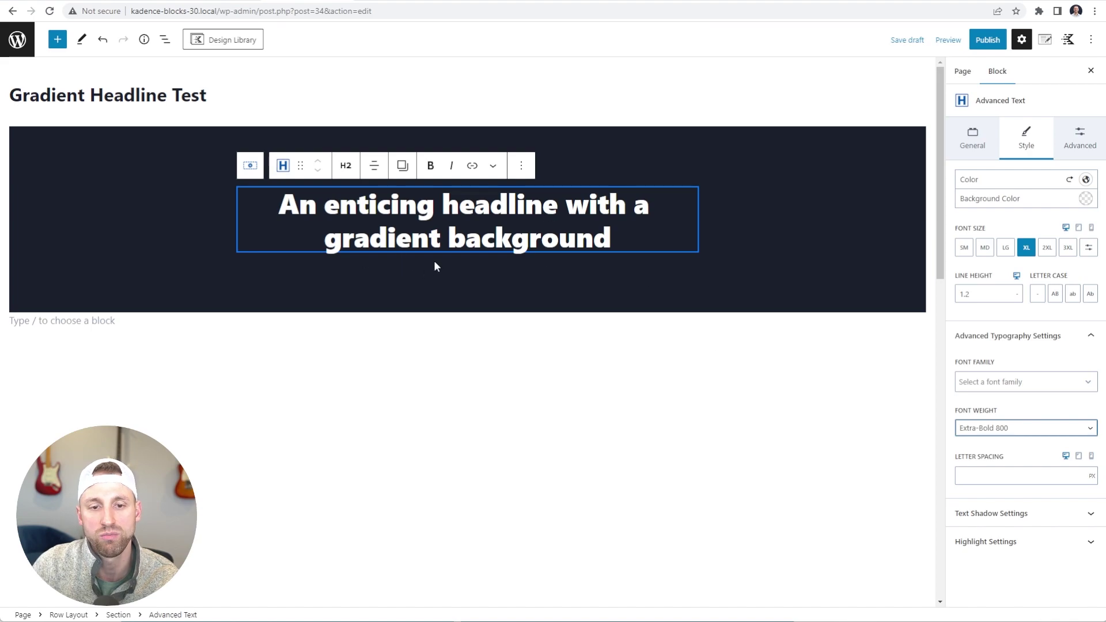
Apply the Highlight format to the words "gradient background" in the headline.
left_click_drag(325, 238, 631, 238)
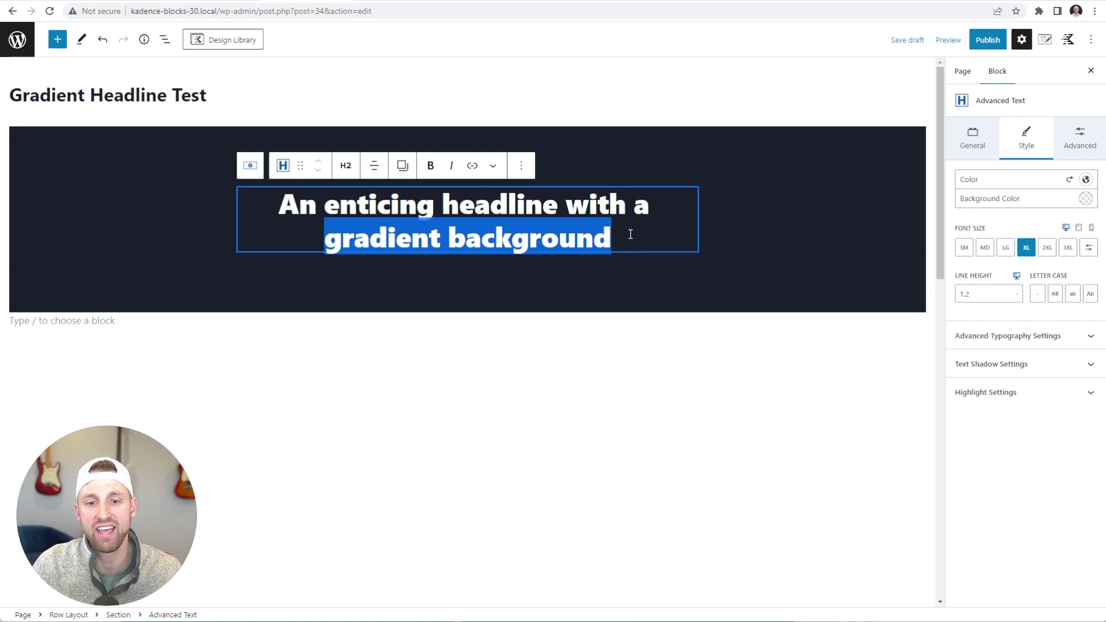
left_click_drag(625, 236, 326, 242)
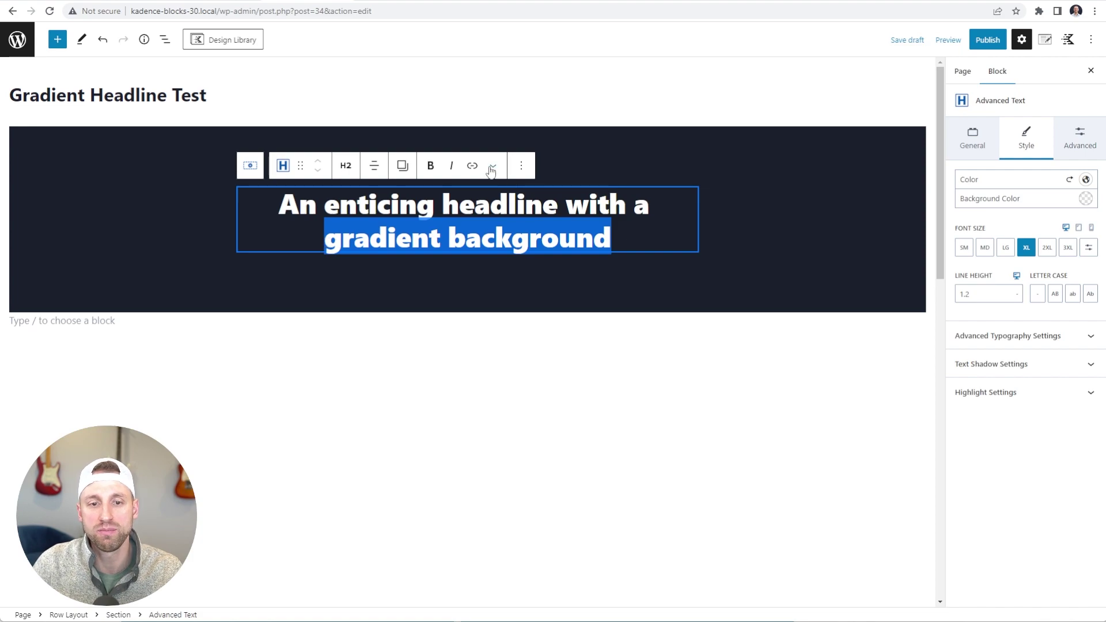
left_click(492, 166)
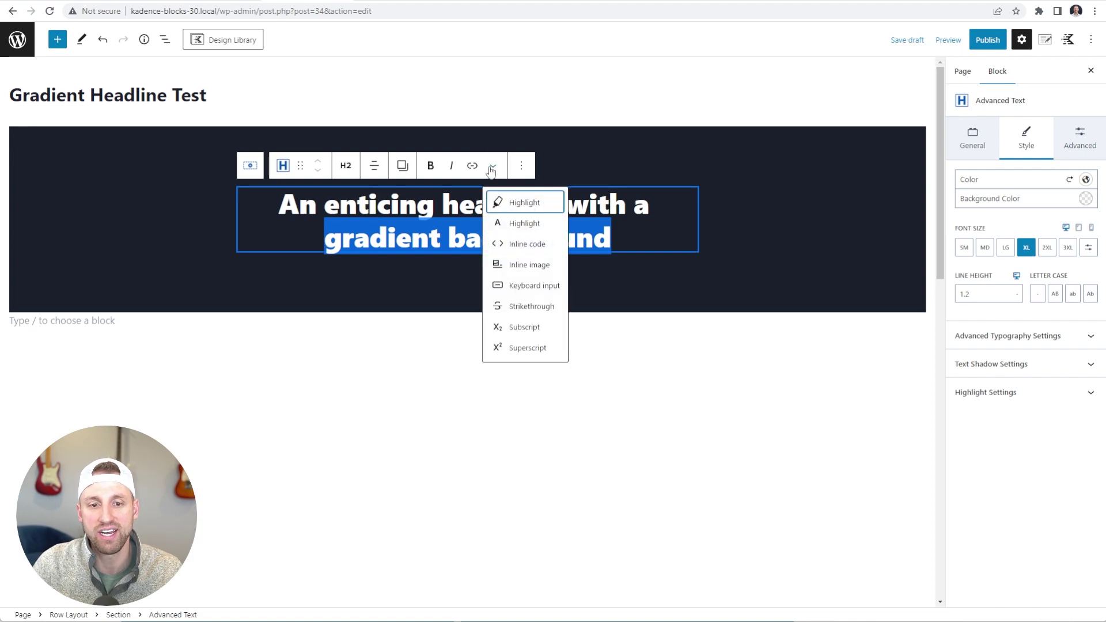
left_click(516, 204)
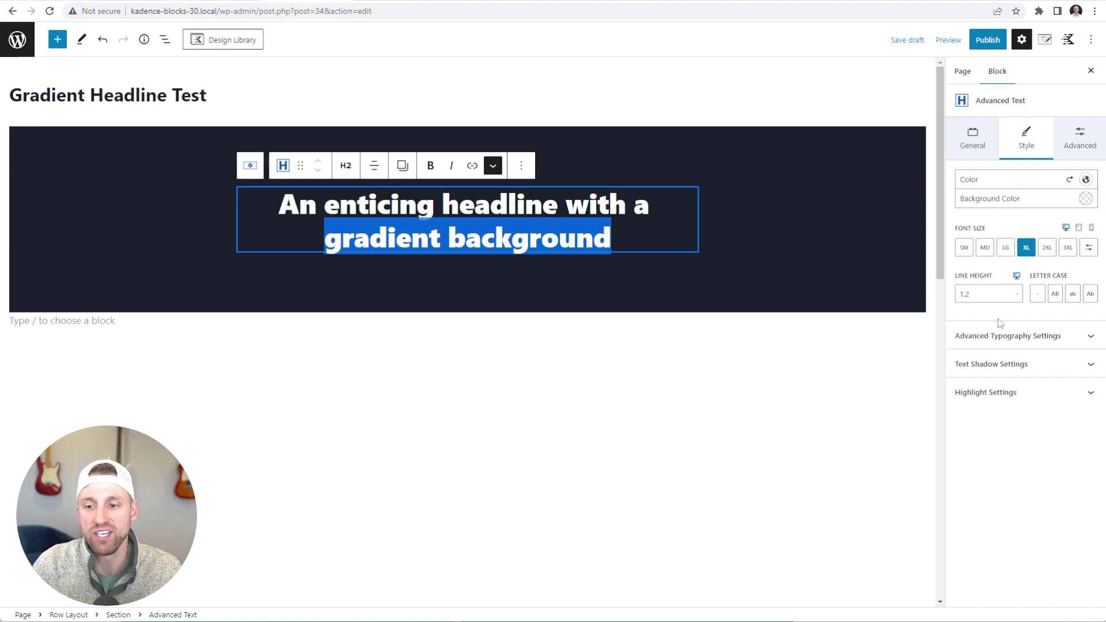
Set the headline's highlight color to the first global palette color, E26A5C.
left_click(999, 395)
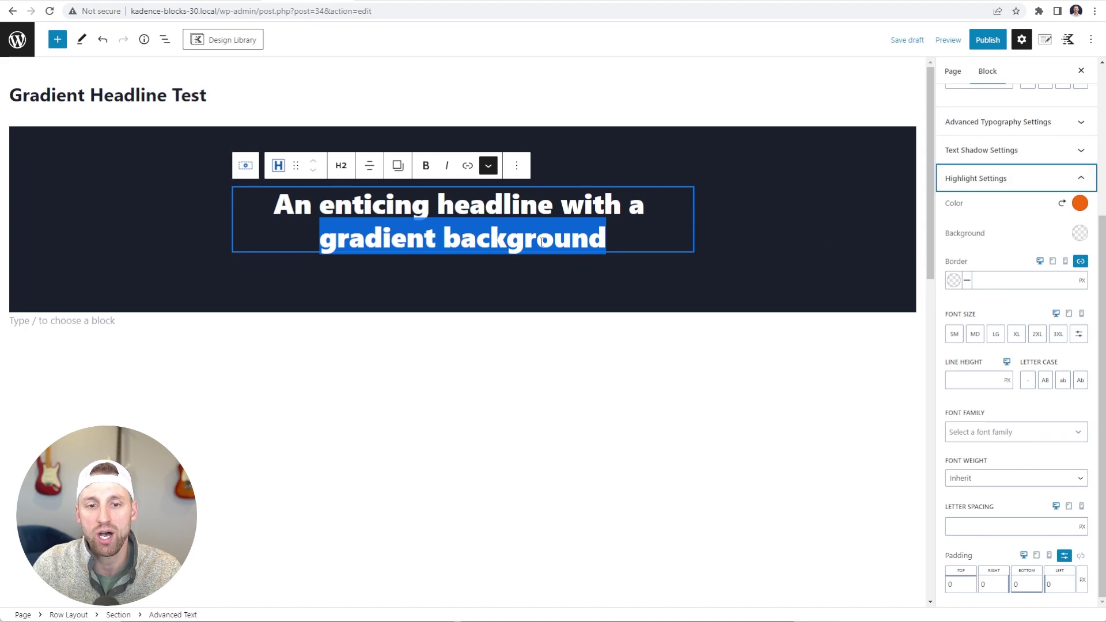
left_click(1080, 205)
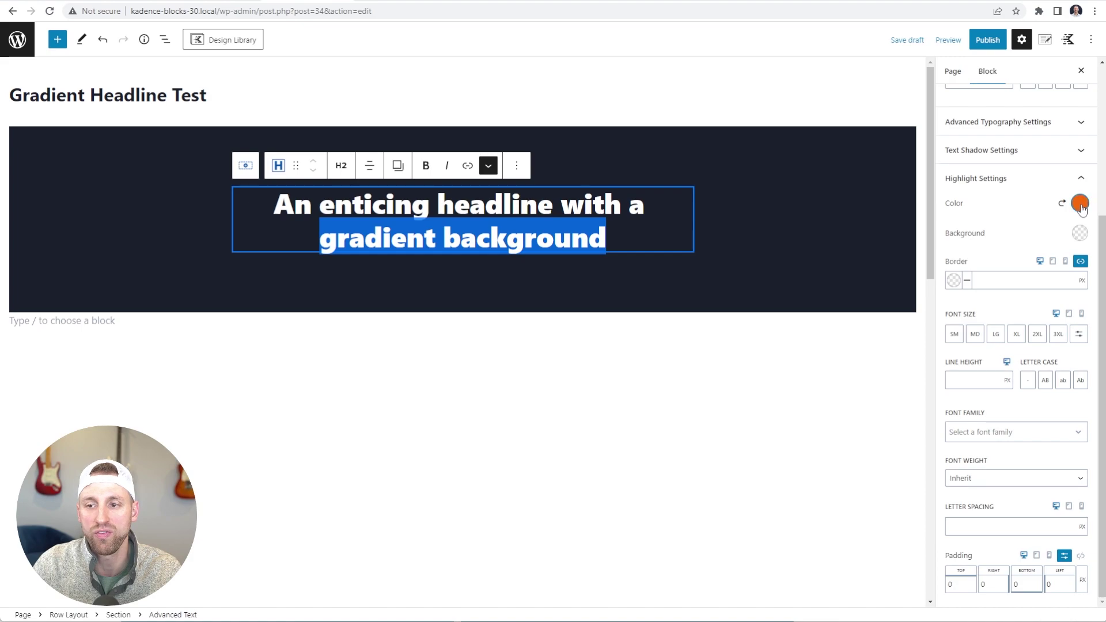
left_click(933, 383)
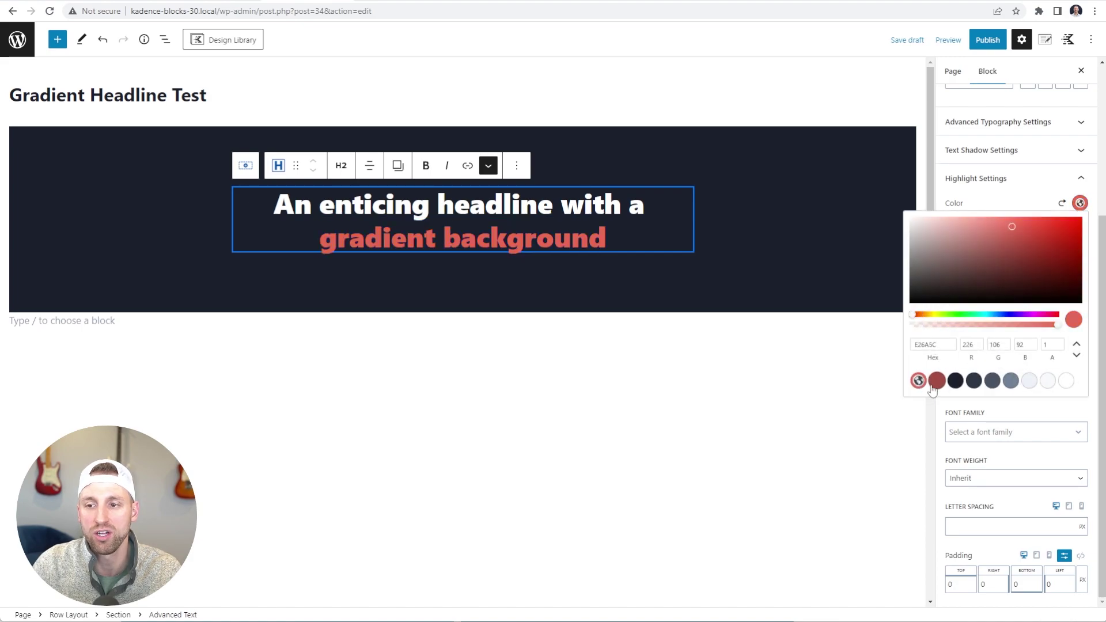
left_click(1012, 207)
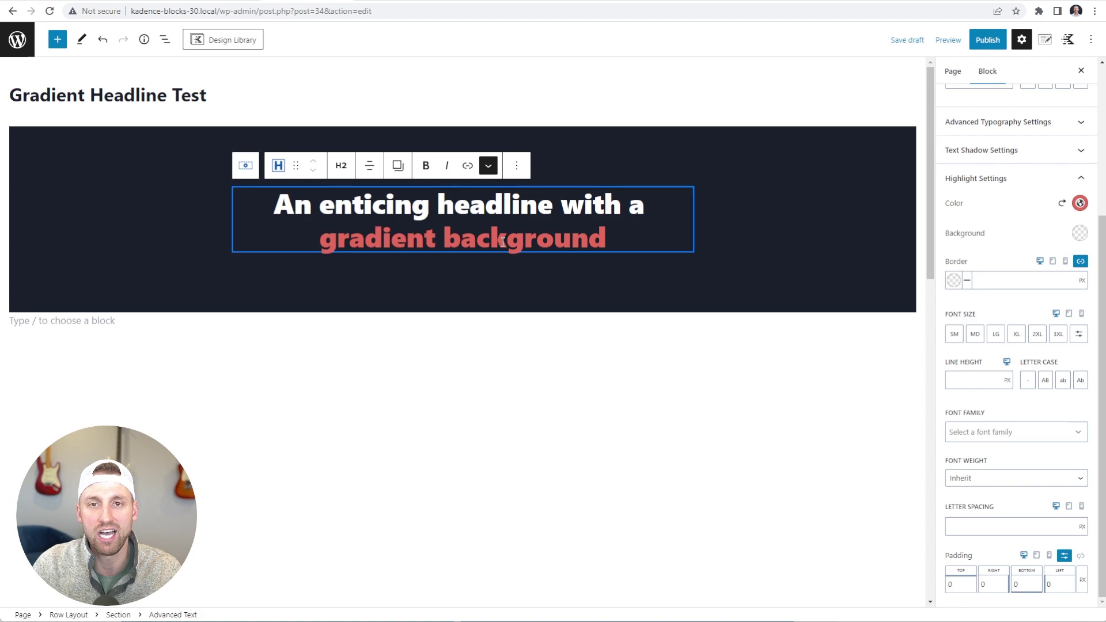
left_click(666, 241)
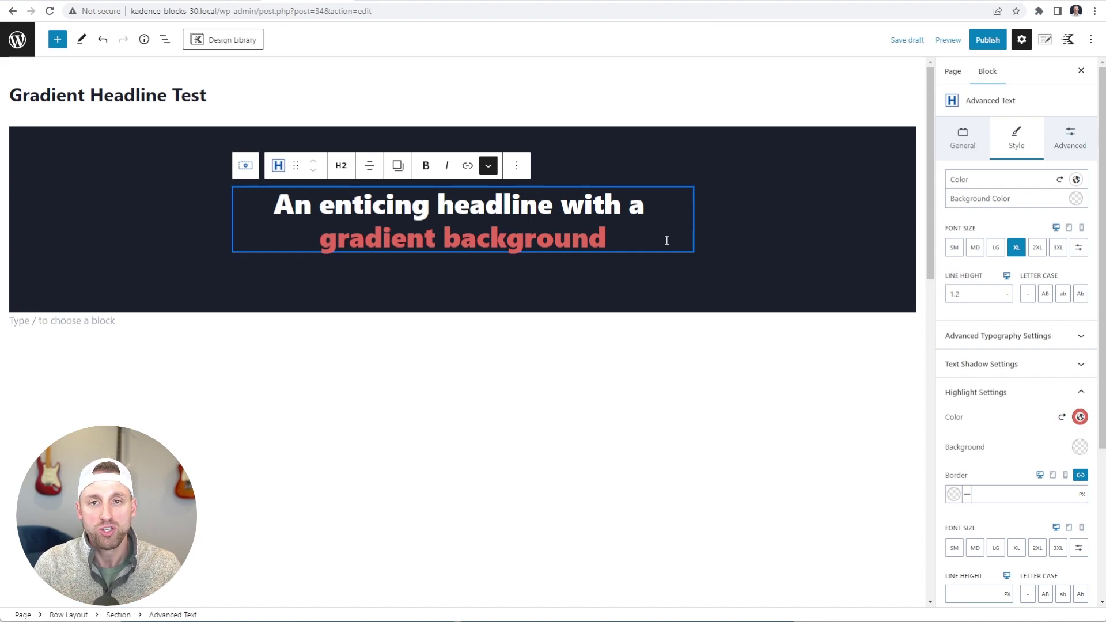
Replace the parent Section's custom CSS with a "selector .wp-block-kadence-advancedheading .kt-highlight" rule clipping a 45deg gradient from --global-palette1 0% to --global-palette2 100% to transparent text.
key("shift+alt+o")
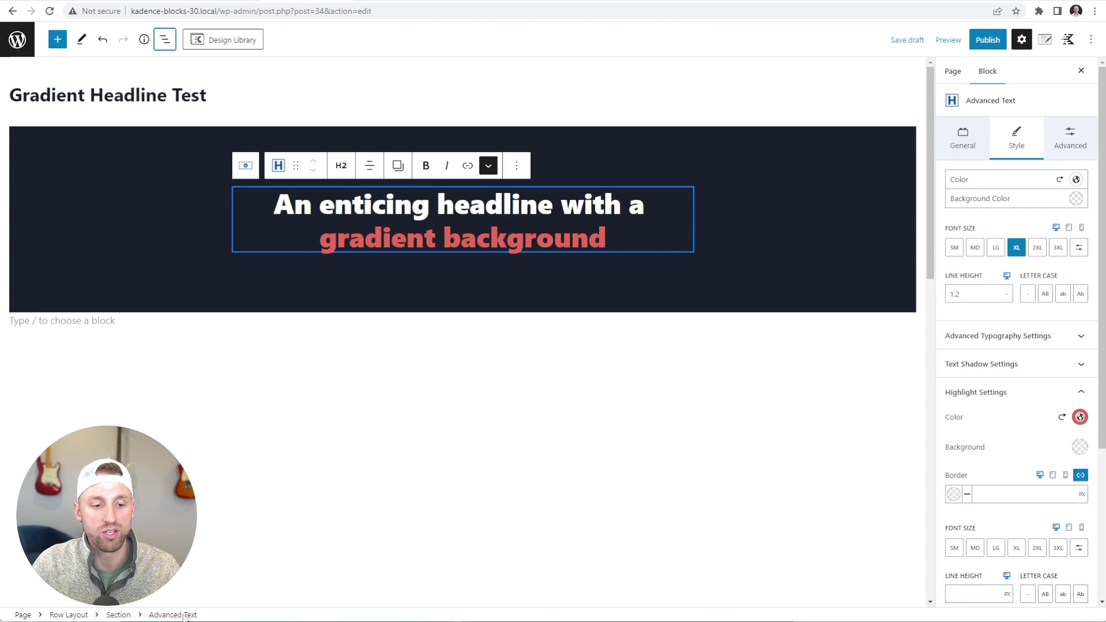
left_click(119, 615)
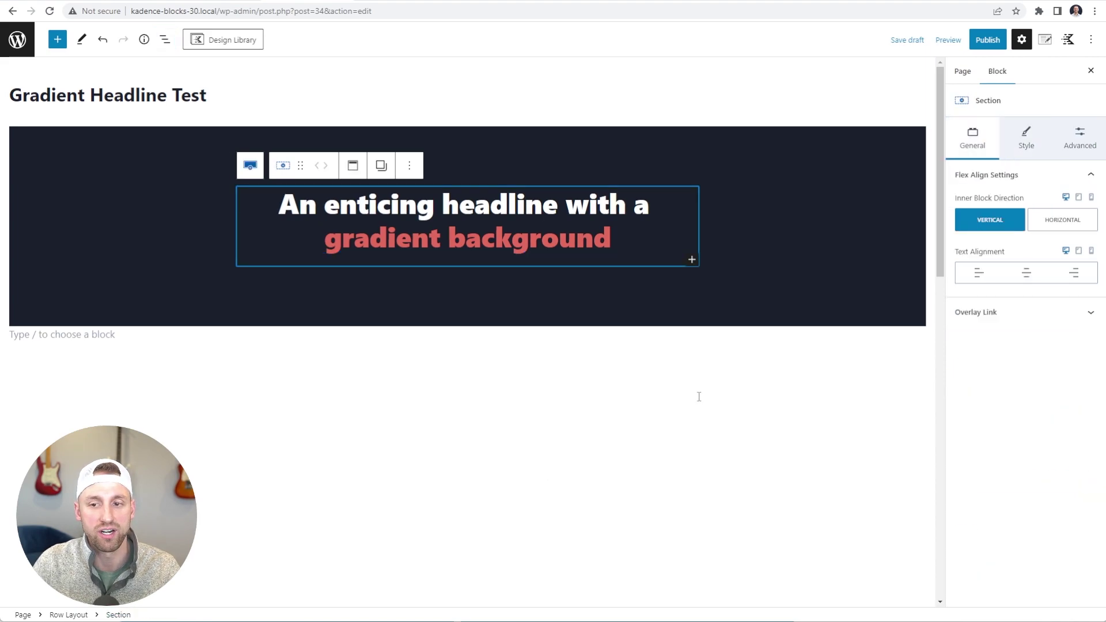
left_click(1082, 140)
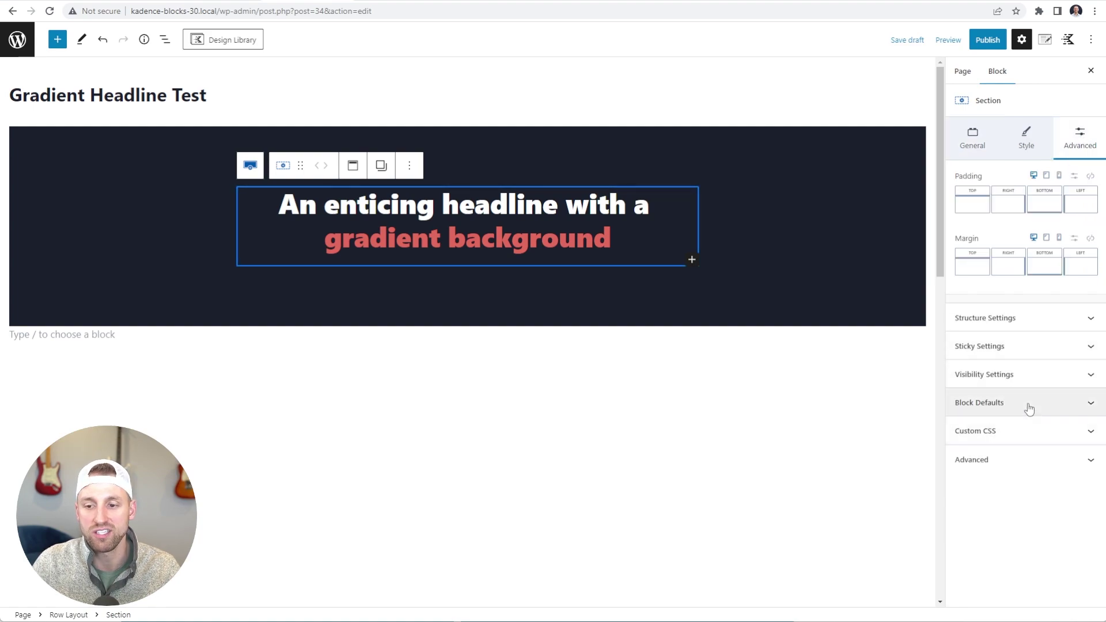
left_click(1021, 433)
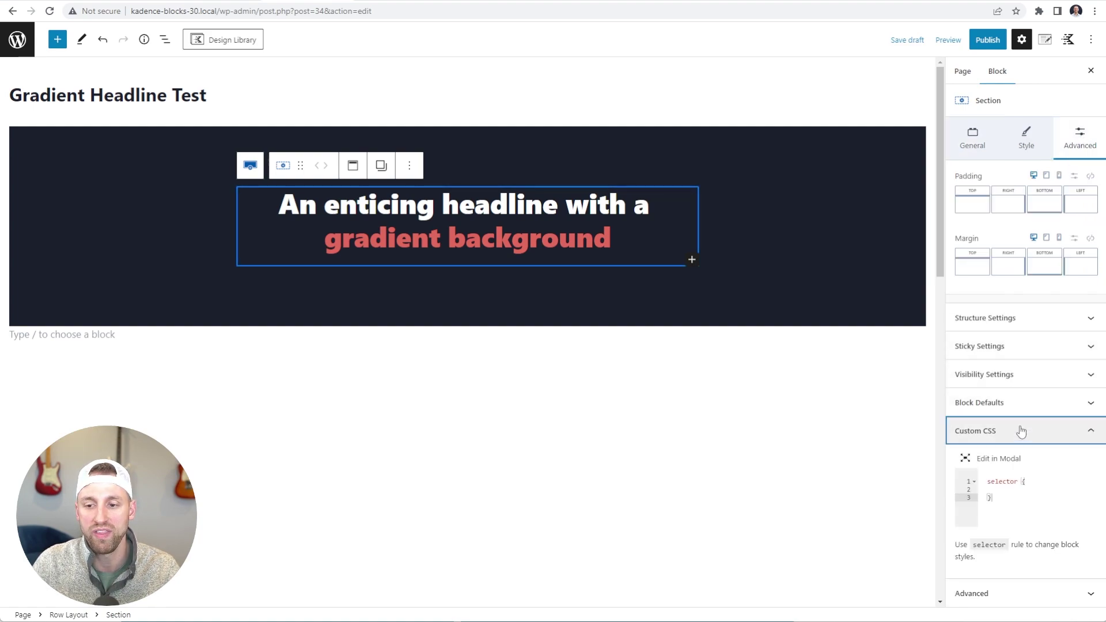
left_click(994, 463)
key("ctrl+plus")
key("ctrl+plus")
key("ctrl+plus")
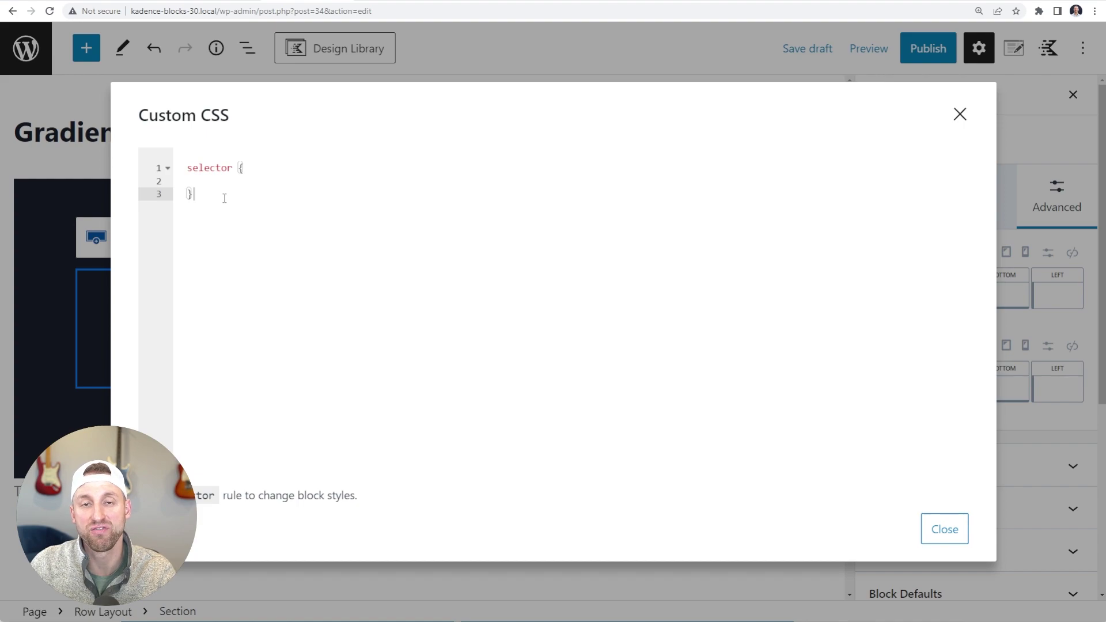
left_click_drag(224, 198, 163, 171)
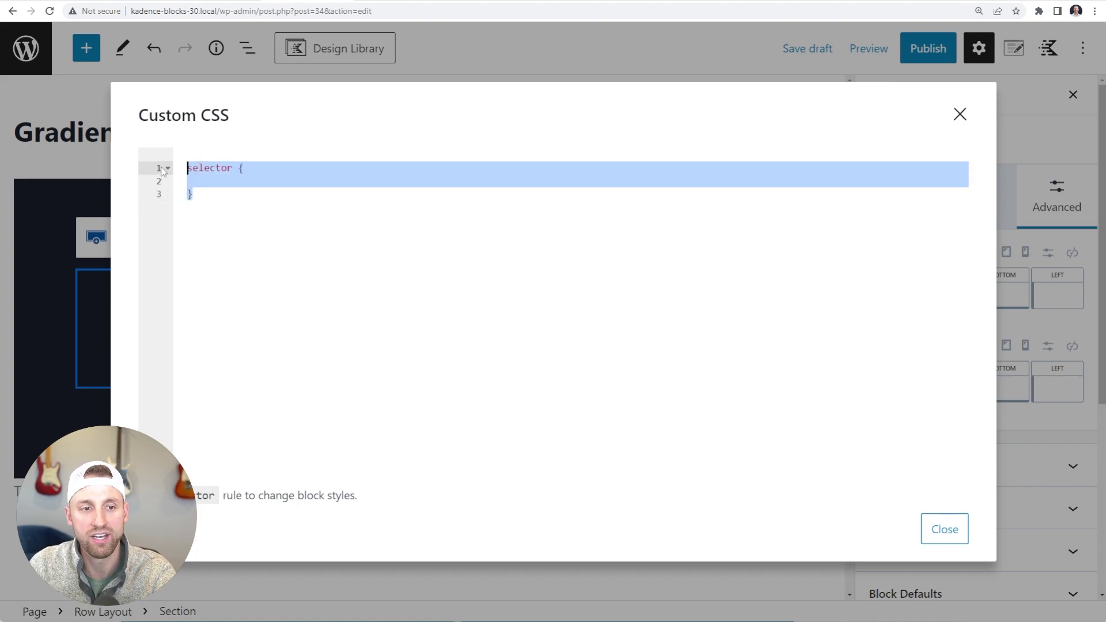
type("selector .wp-block-kadence-advancedheading .kt-highlight {   background: var(--global-palette1);   background: linear-gradient(45deg, var(--global-palette1) 0%, var(--global-palette2) 100%);   -webkit-background-clip: text;   background-clip: text;   -webkit-text-fill-color: transparent; }")
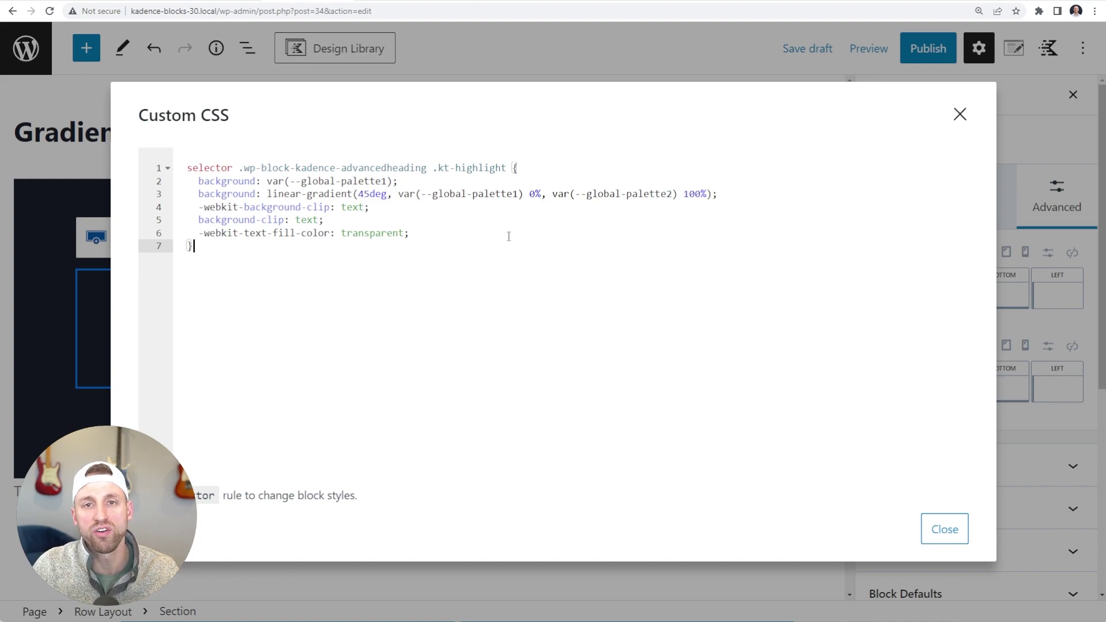
Examine the custom CSS rule's selector, fallback background, linear-gradient angle and color stops, and the text-clipping lines.
left_click_drag(232, 168, 187, 168)
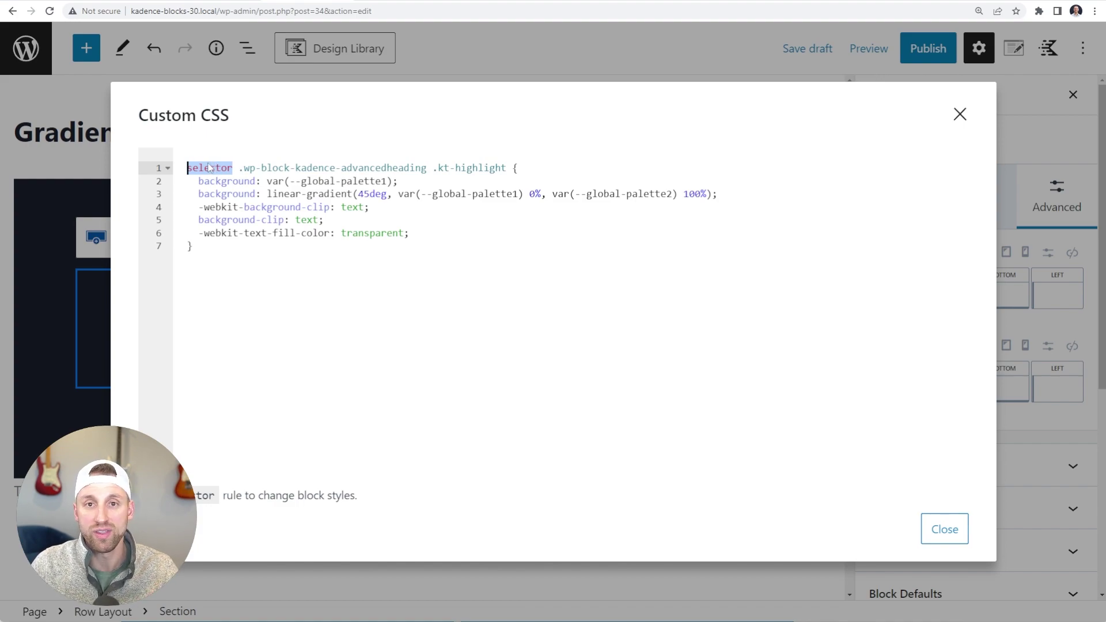
left_click(233, 167)
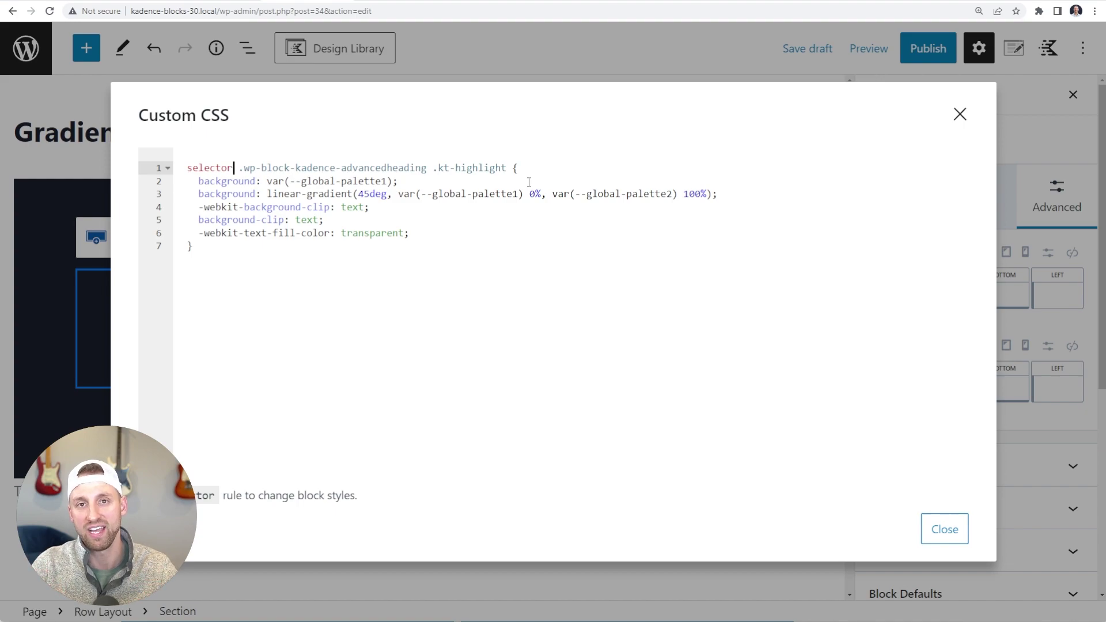
left_click_drag(193, 181, 405, 179)
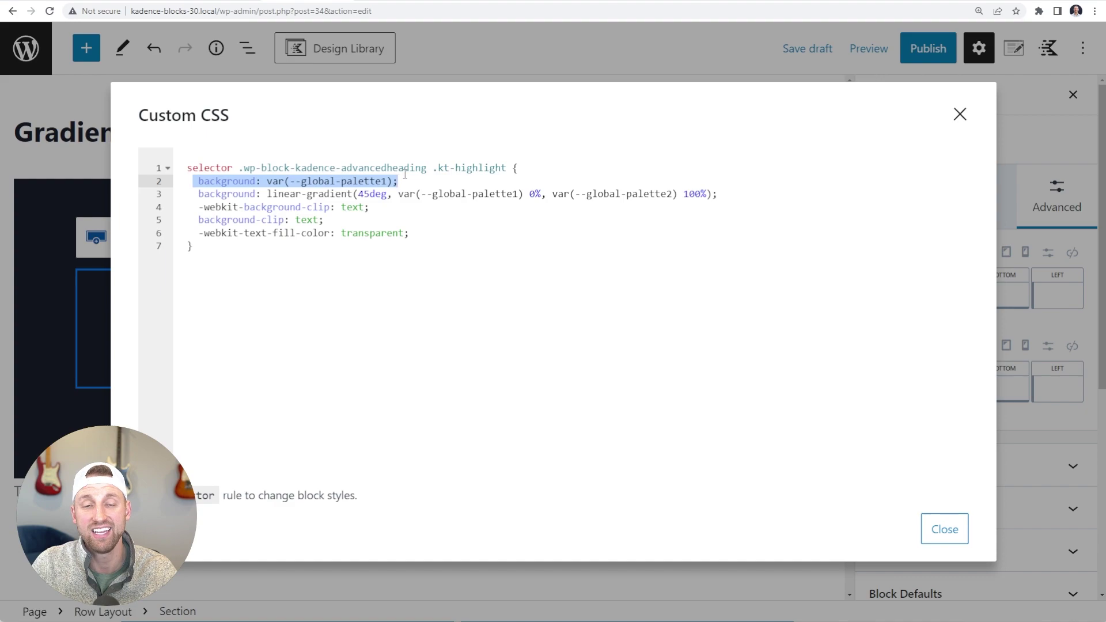
left_click(228, 181)
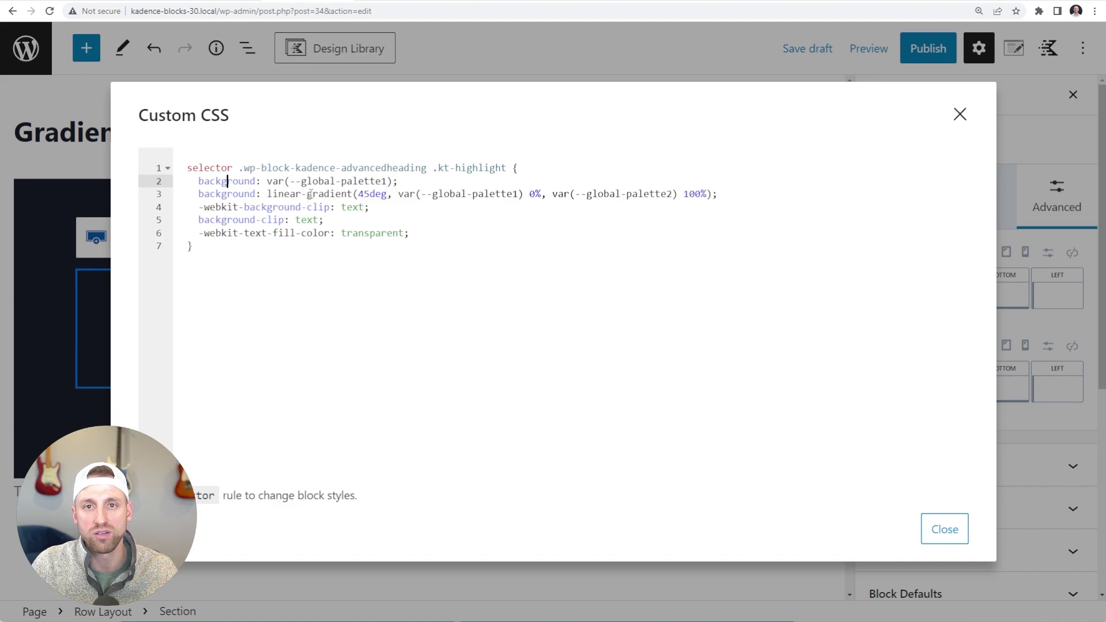
left_click_drag(405, 183, 199, 176)
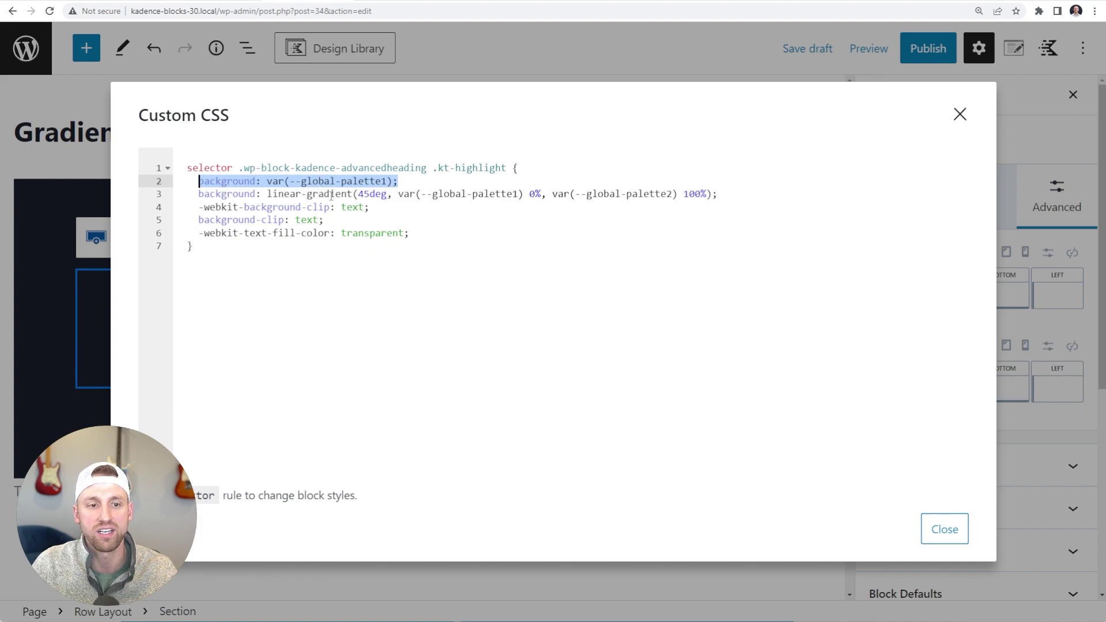
left_click_drag(198, 193, 734, 196)
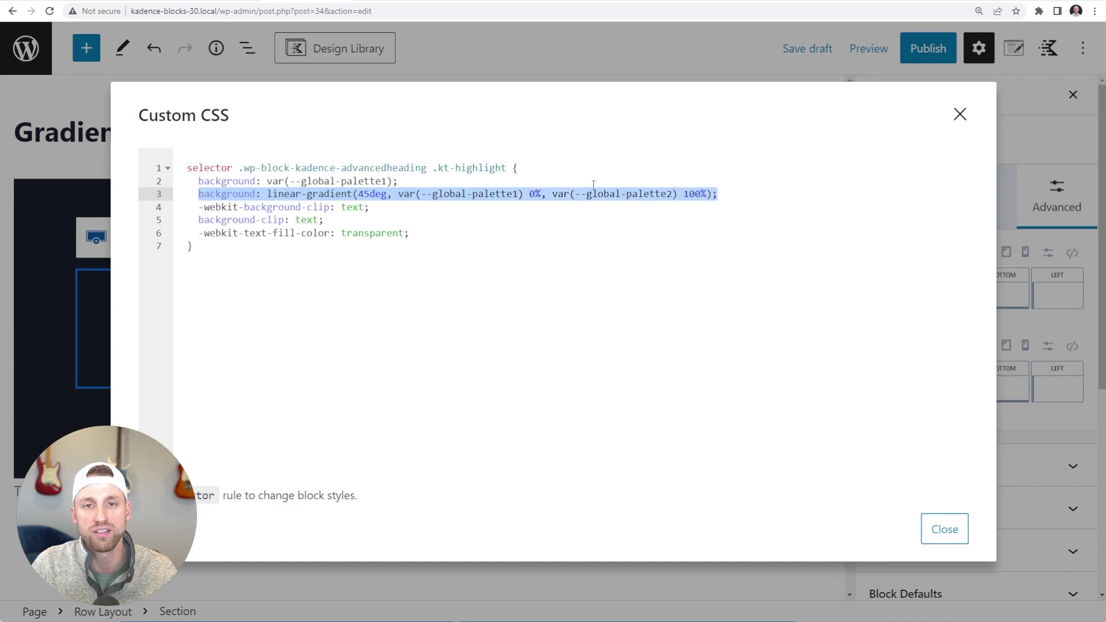
left_click_drag(359, 194, 388, 195)
left_click(541, 195)
left_click_drag(541, 194, 398, 195)
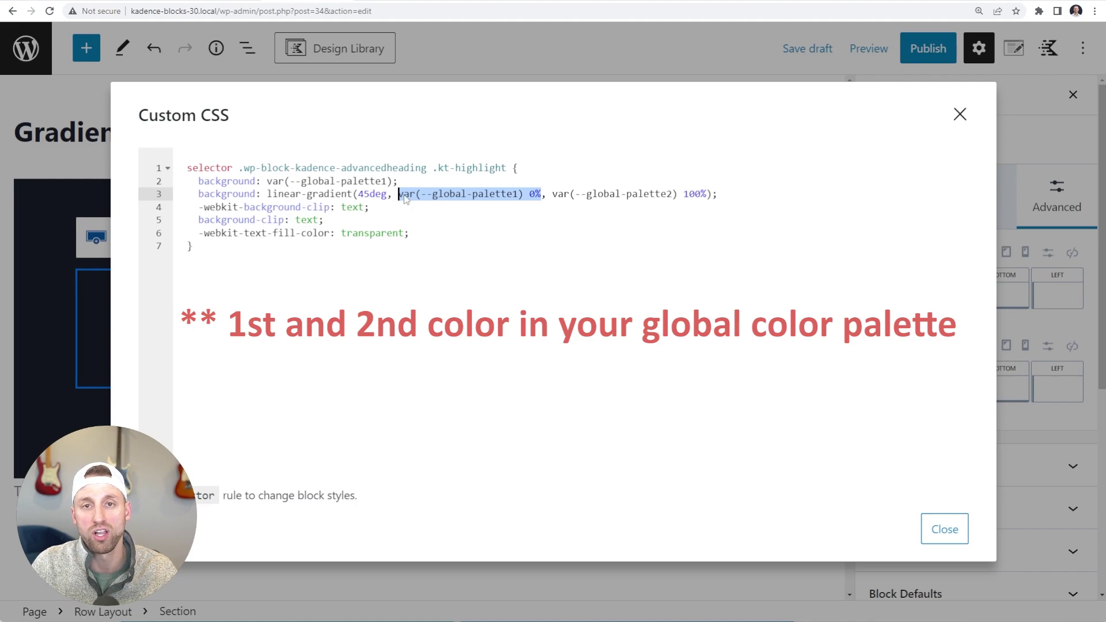
left_click_drag(710, 194, 552, 195)
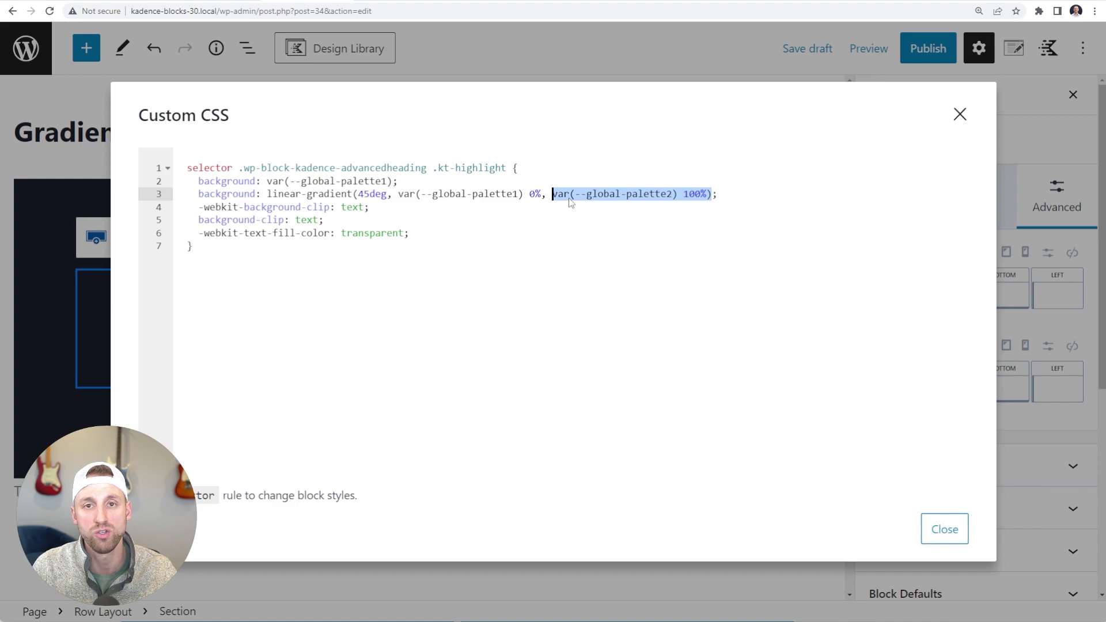
left_click_drag(410, 232, 186, 207)
left_click(522, 220)
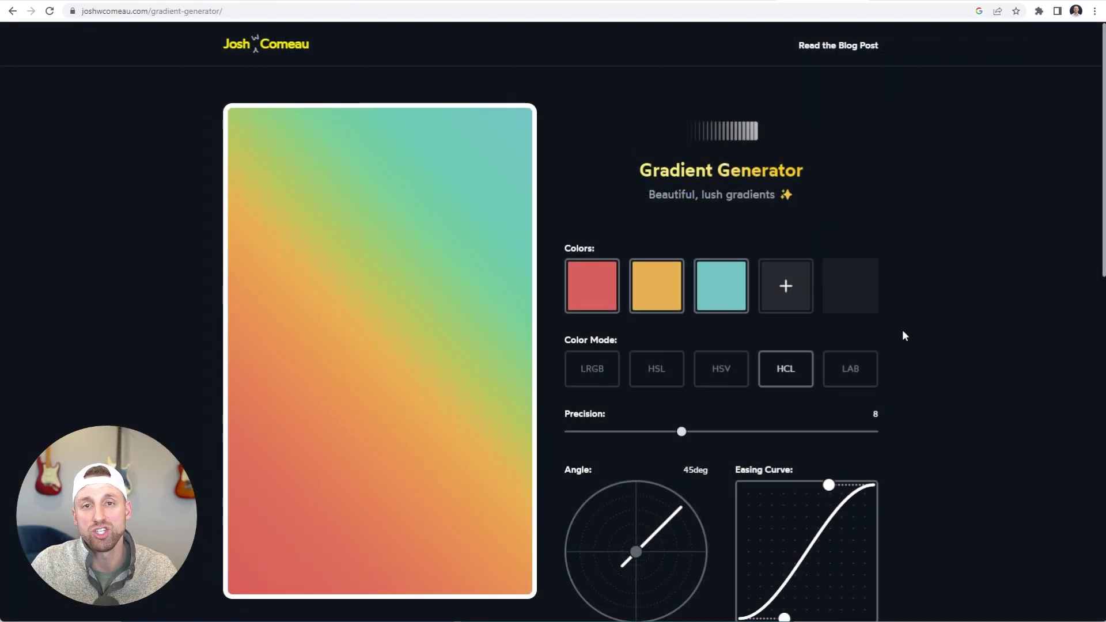
Switch to Josh Comeau's Gradient Generator and copy the CSS of the 45deg red, orange and teal gradient.
scroll(903, 330, "down", 4)
scroll(917, 334, "down", 4)
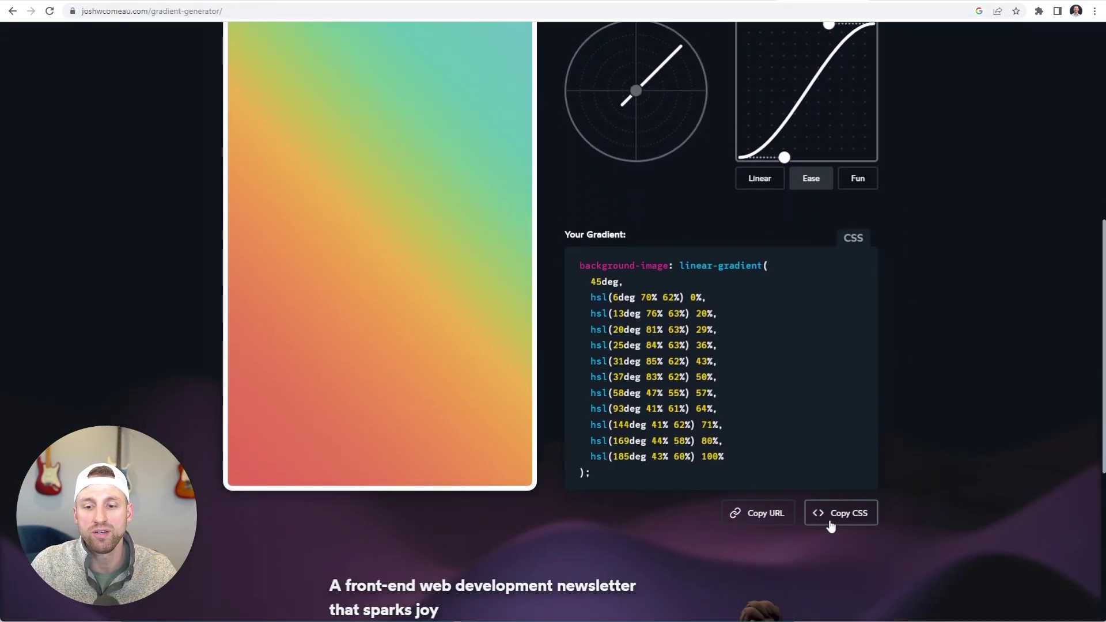
left_click(842, 512)
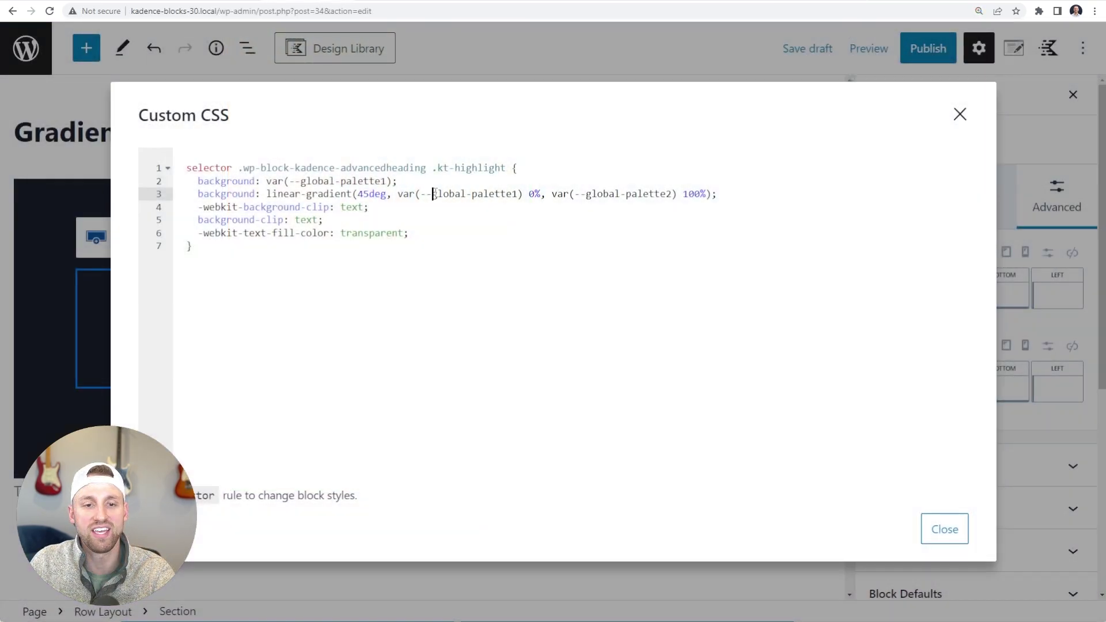
Back in the WordPress editor, replace the custom CSS linear-gradient line with the copied background-image gradient and close the code editor.
triple_click(438, 195)
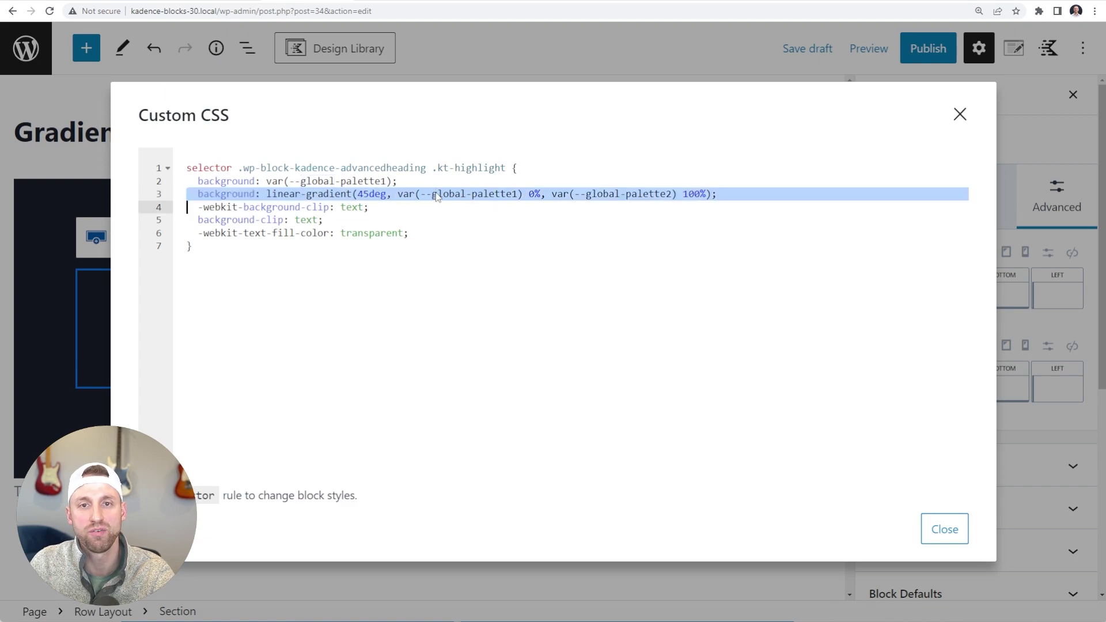
key("ctrl+v")
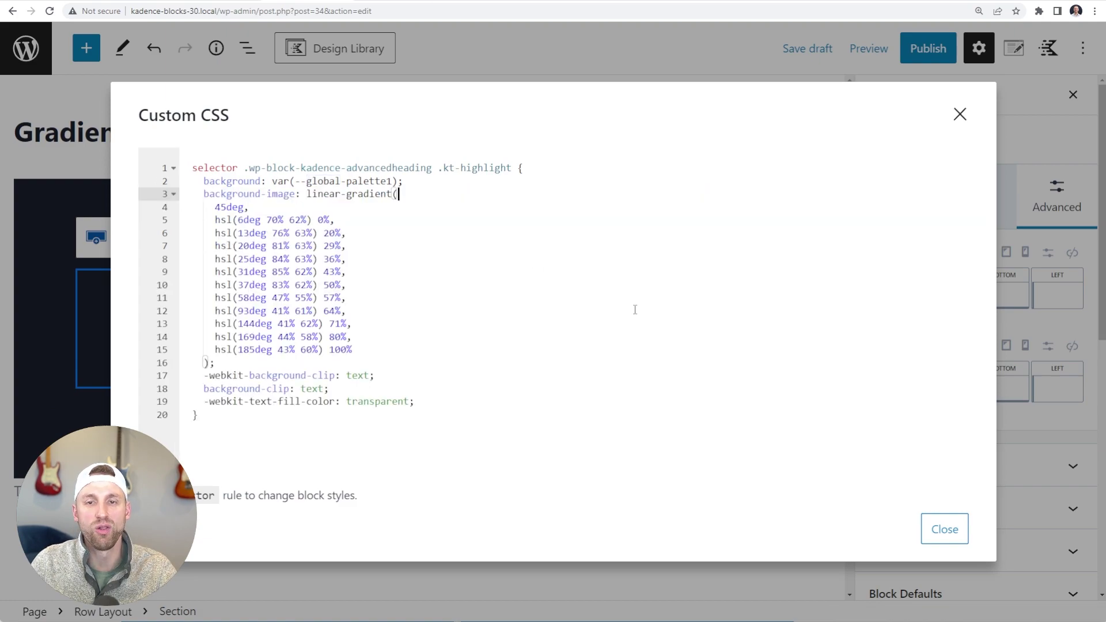
left_click(943, 530)
key("ctrl+0")
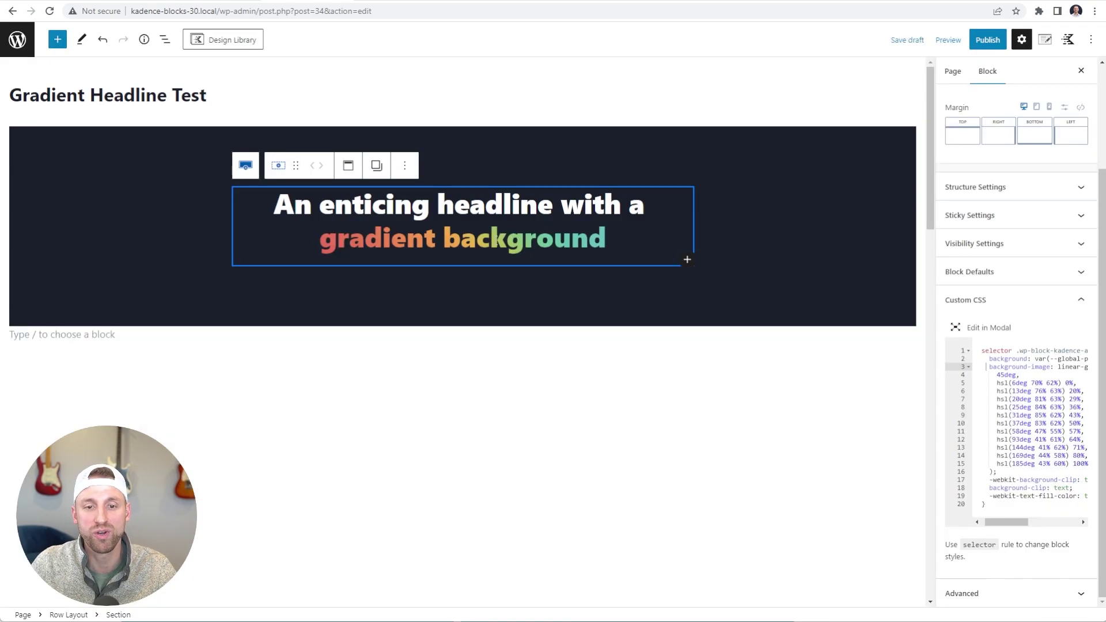
Select "gradient background" in the headline and check which inline text format it uses.
left_click_drag(611, 238, 319, 241)
left_click(488, 167)
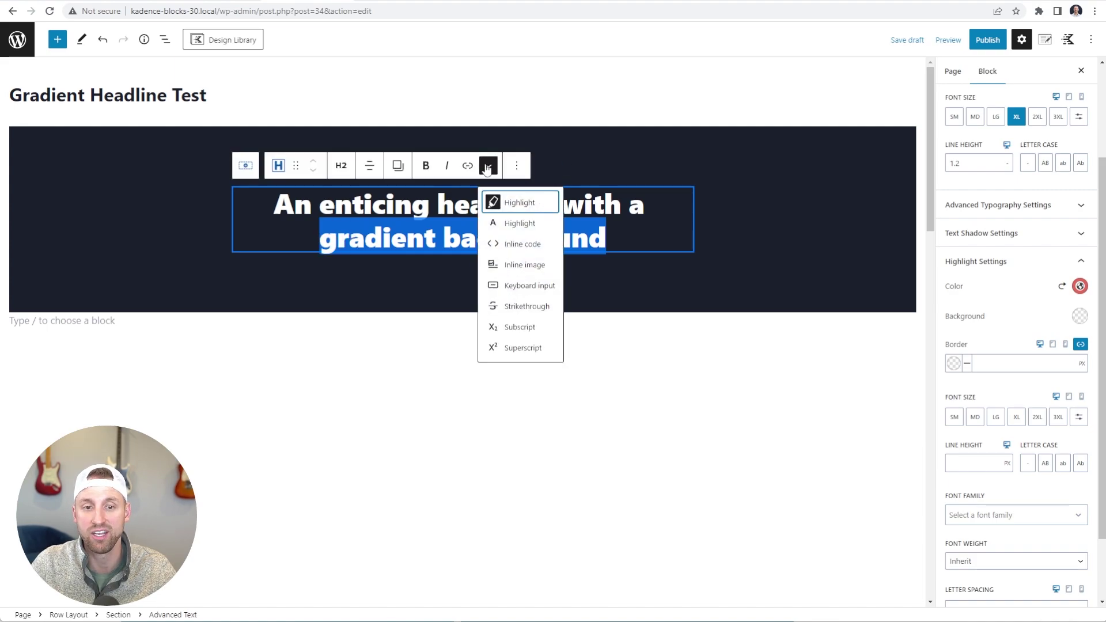
key("Return")
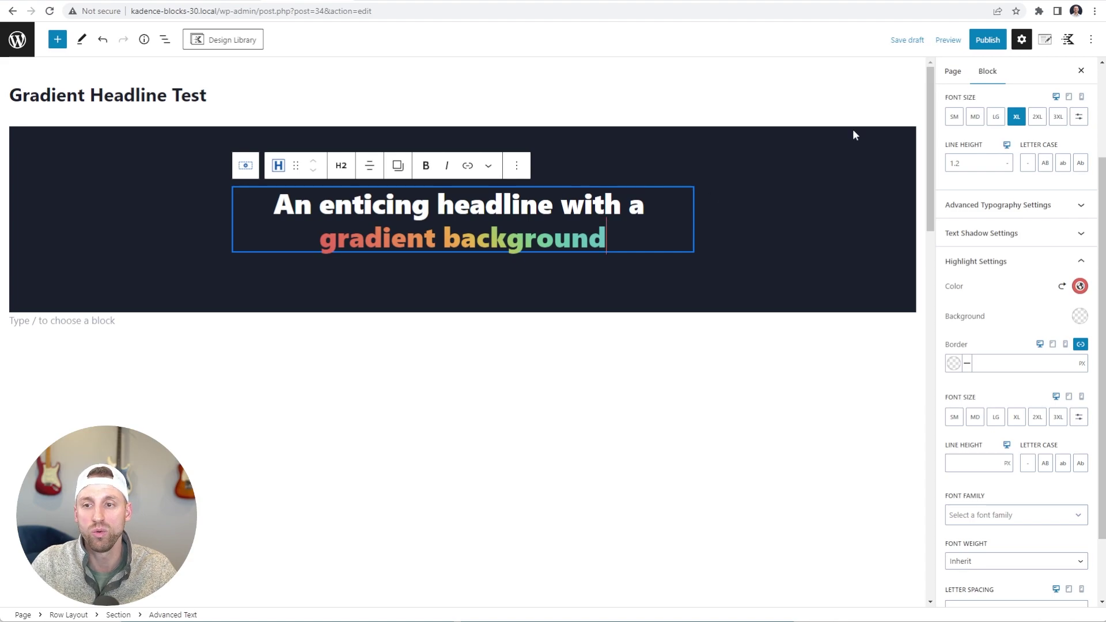
Preview the page with the gradient headline in a new tab.
left_click(948, 40)
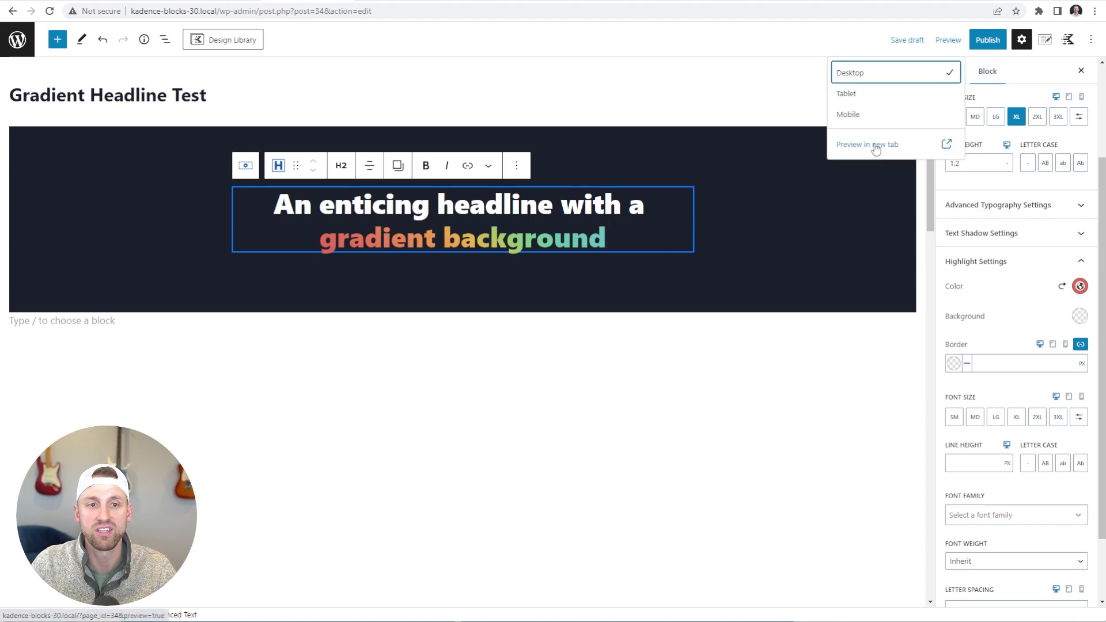
left_click(876, 147)
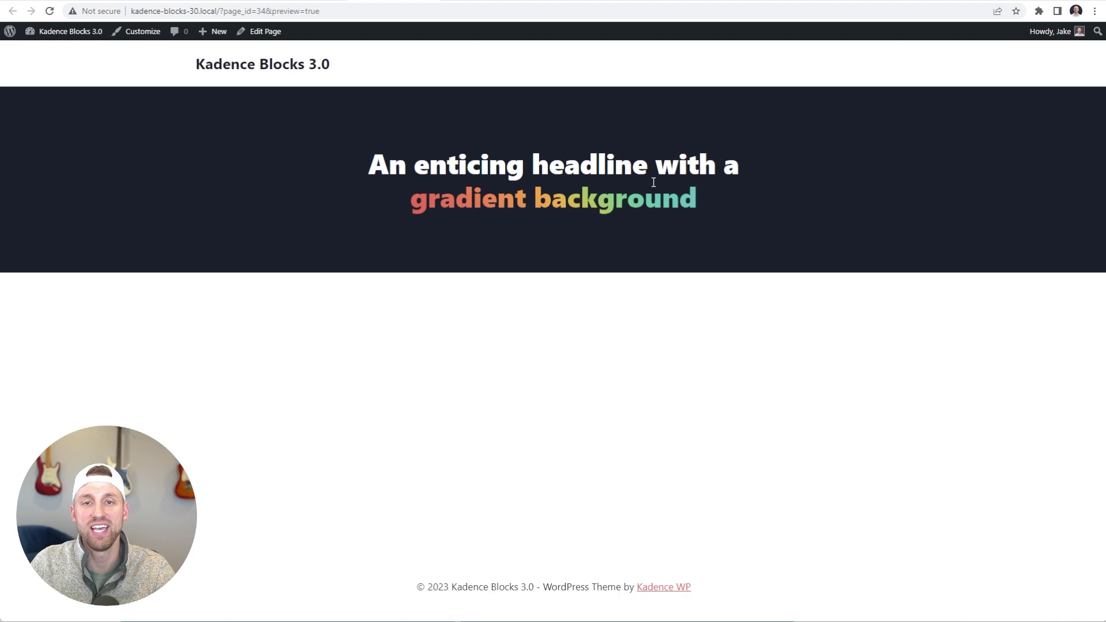